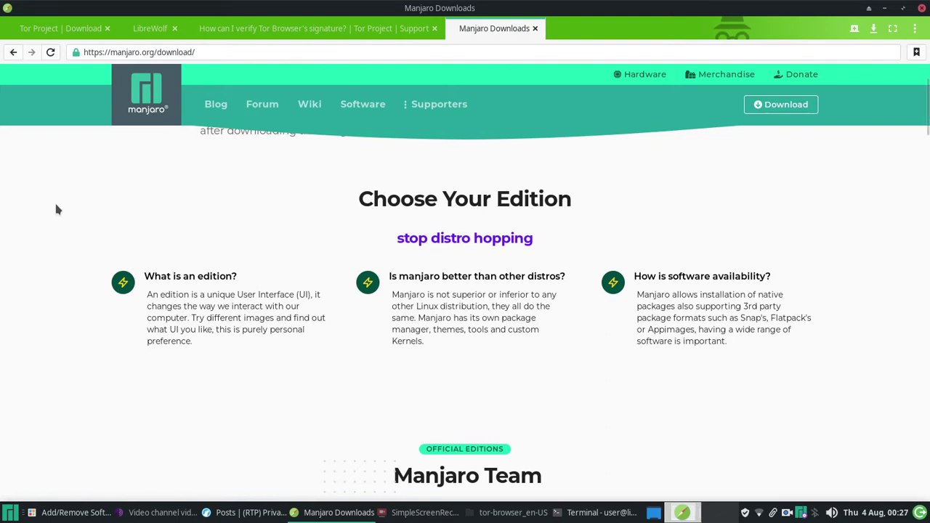
Scroll the manjaro.org downloads page down to the Manjaro Team Plasma, Xfce and Gnome edition cards.
{"action": "scroll", "coordinate": [56, 209], "scroll_direction": "down", "scroll_amount": 1}
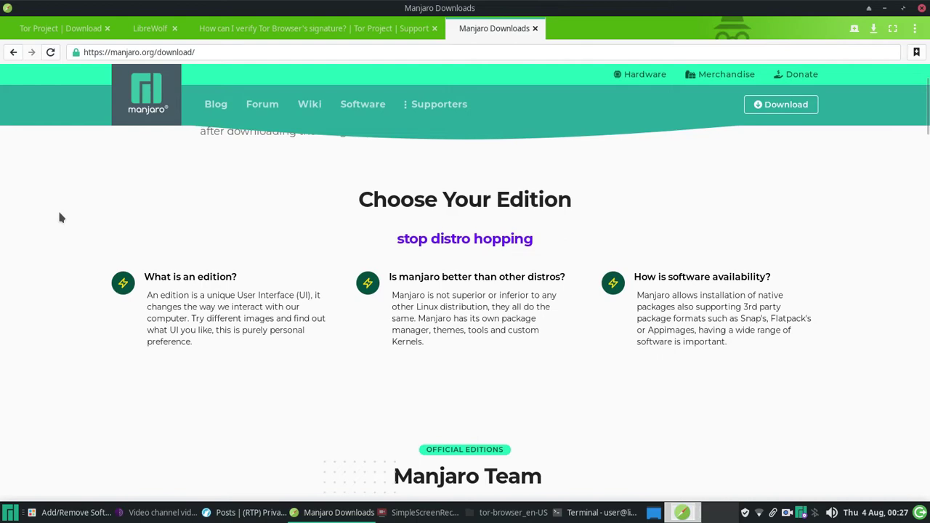
{"action": "scroll", "coordinate": [58, 248], "scroll_direction": "up", "scroll_amount": 1}
{"action": "scroll", "coordinate": [55, 247], "scroll_direction": "up", "scroll_amount": 1}
{"action": "scroll", "coordinate": [52, 241], "scroll_direction": "down", "scroll_amount": 2}
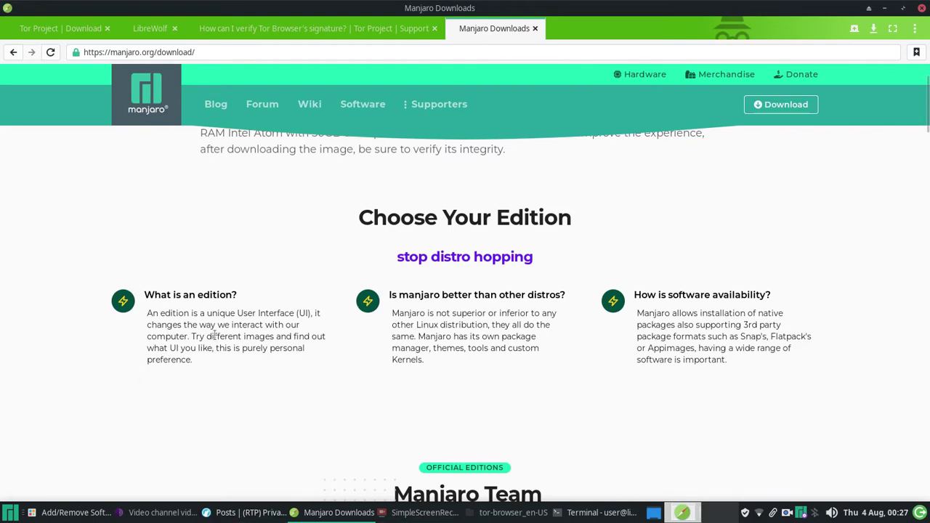
{"action": "scroll", "coordinate": [513, 287], "scroll_direction": "down", "scroll_amount": 5}
{"action": "scroll", "coordinate": [153, 248], "scroll_direction": "up", "scroll_amount": 2}
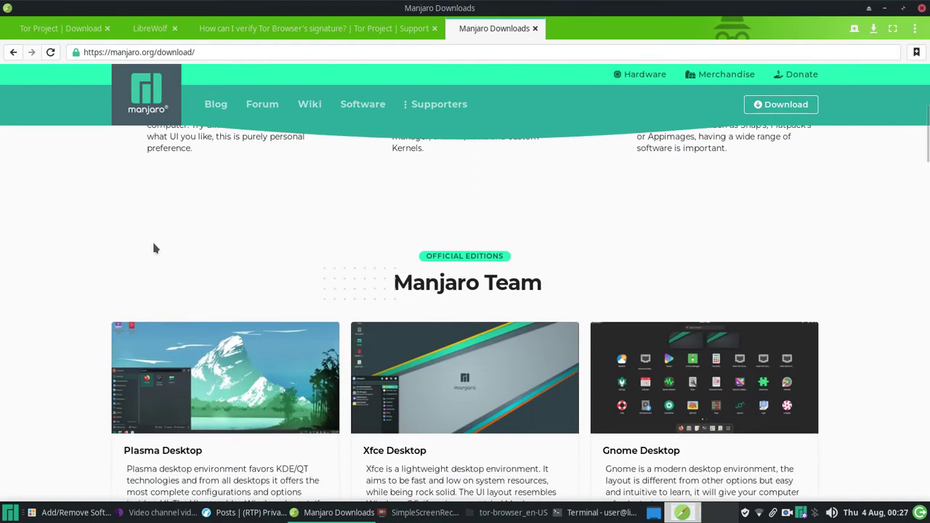
{"action": "scroll", "coordinate": [57, 298], "scroll_direction": "down", "scroll_amount": 2}
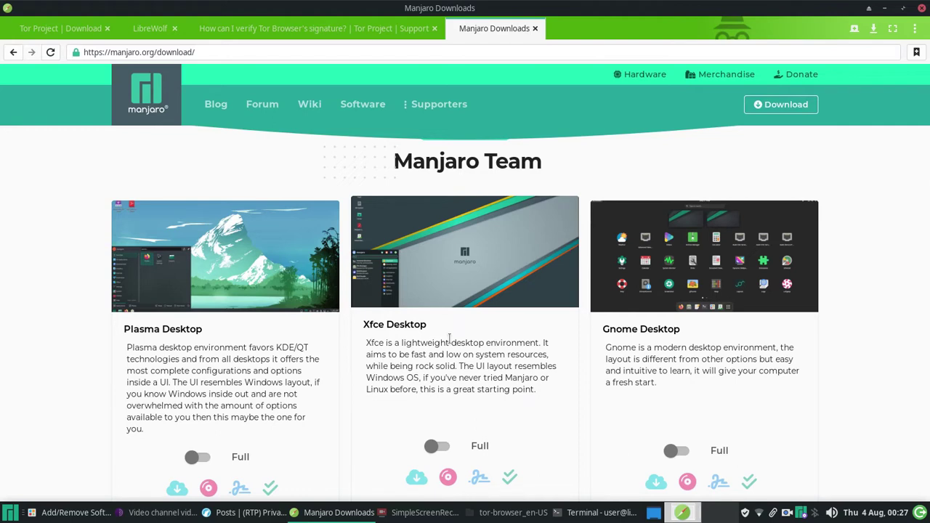
Set the Xfce edition download to Minimal, then go to the Tor Project download tab.
{"action": "left_click", "coordinate": [441, 447]}
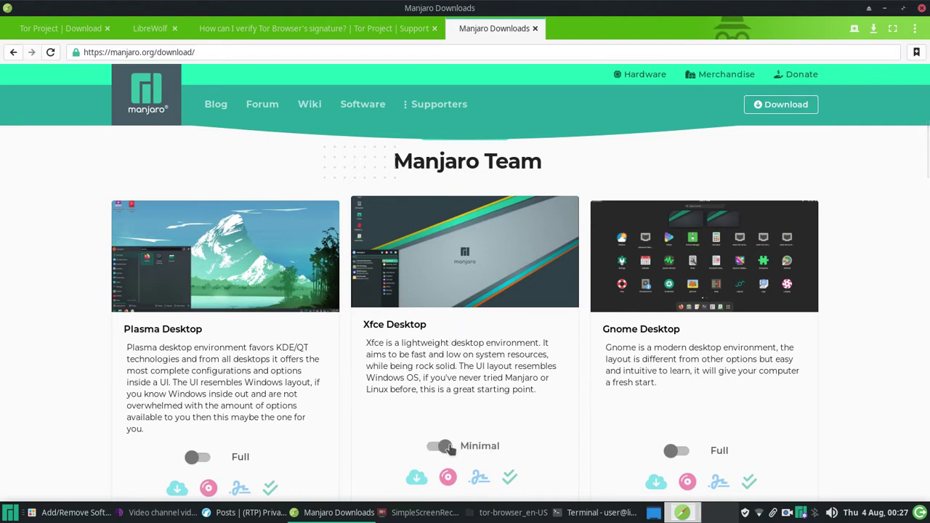
{"action": "left_click", "coordinate": [446, 448]}
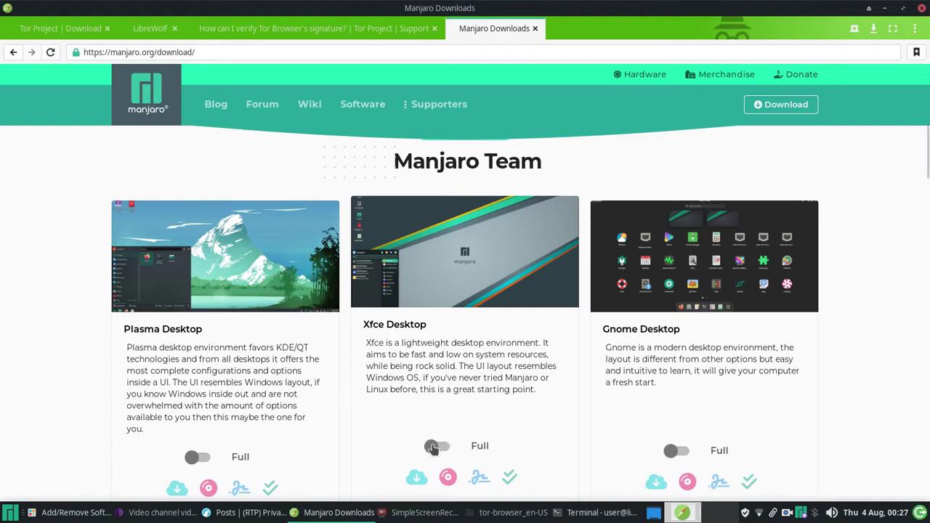
{"action": "left_click", "coordinate": [445, 448]}
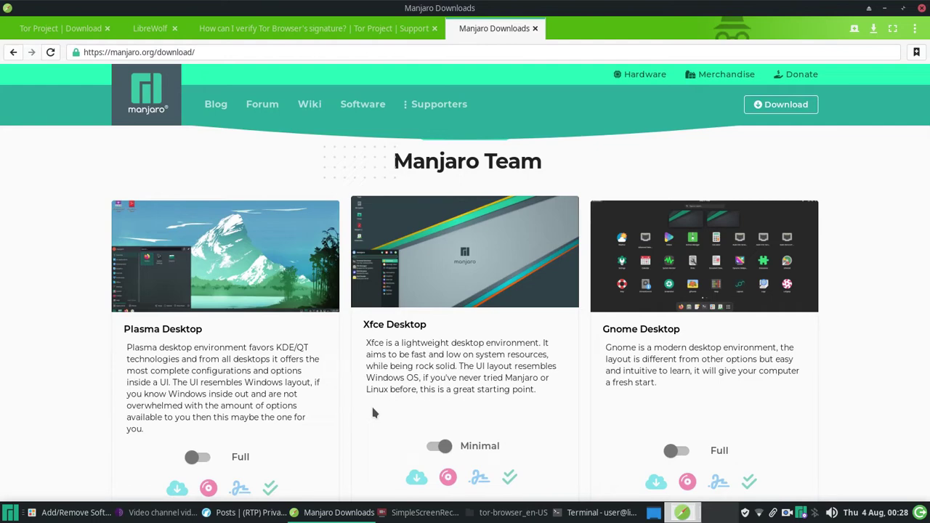
{"action": "left_click", "coordinate": [58, 28]}
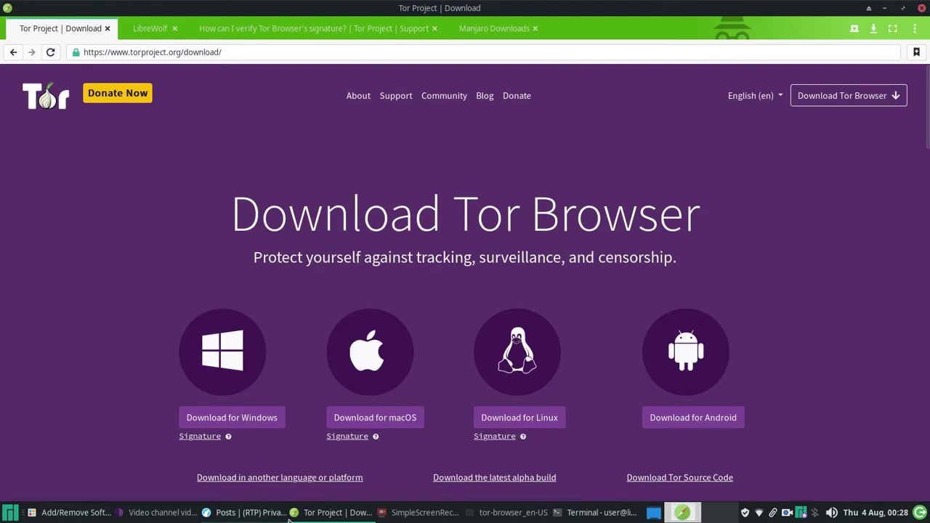
Launch the Add/Remove Software (Pamac) package manager from the taskbar.
{"action": "left_click", "coordinate": [73, 512]}
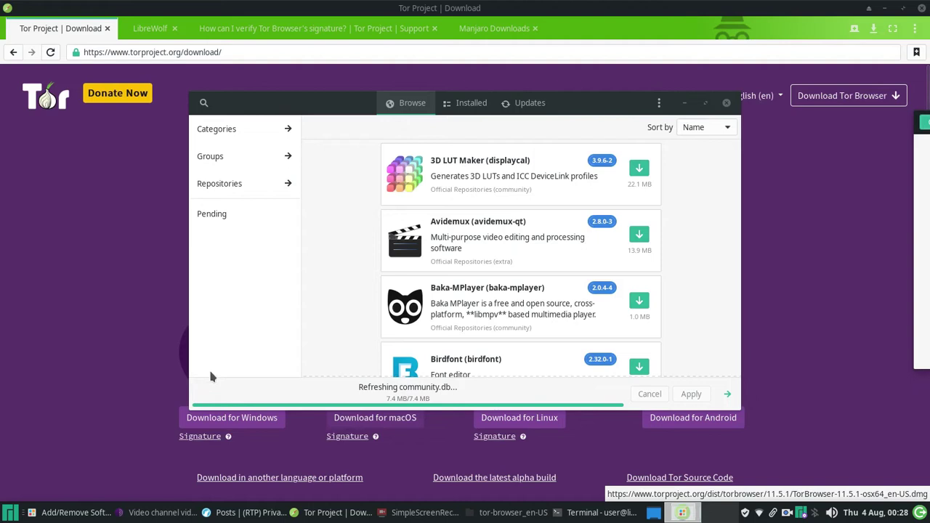
Close the Add/Remove Software window to uncover the Tor download page.
{"action": "left_click", "coordinate": [182, 374]}
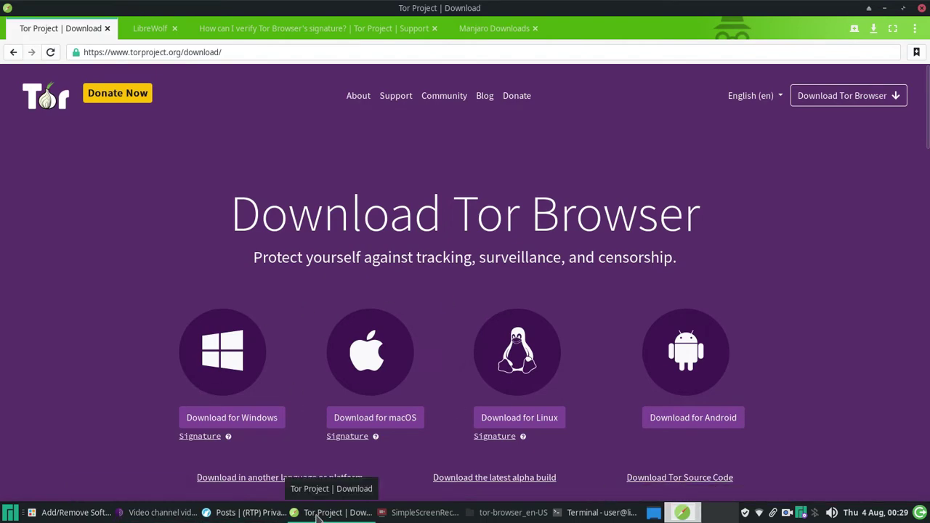
In LibreWolf, open the 'Tor Browser + privacy-redirect Customized' post and scroll to its tutorial steps.
{"action": "left_click", "coordinate": [327, 518]}
{"action": "left_click", "coordinate": [345, 352]}
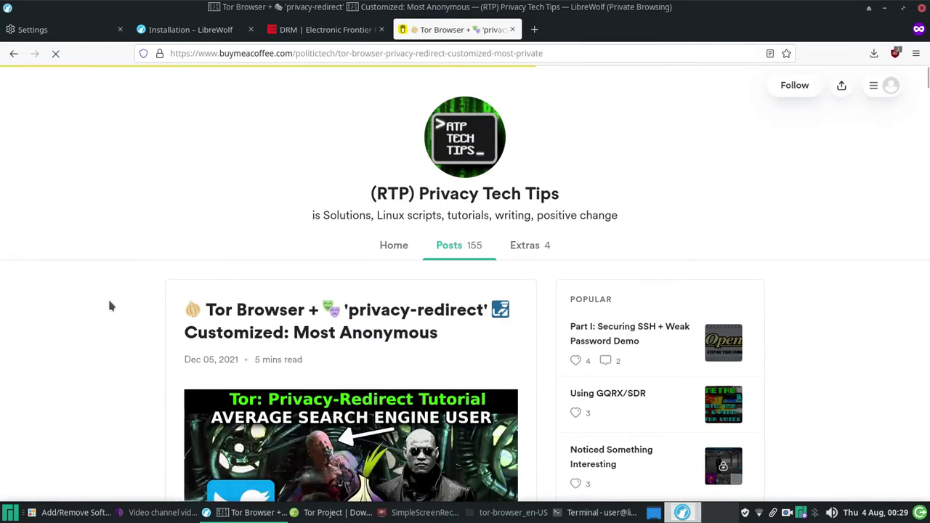
{"action": "scroll", "coordinate": [110, 305], "scroll_direction": "down", "scroll_amount": 2}
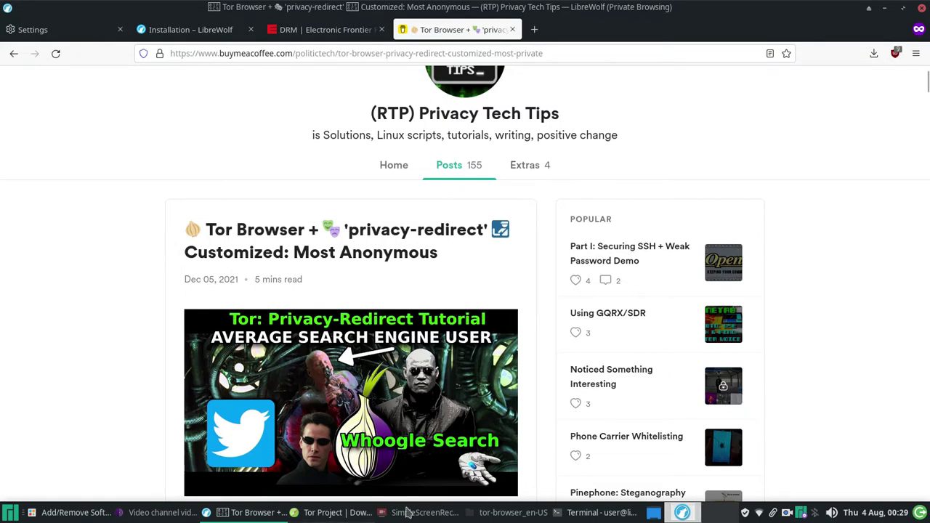
{"action": "scroll", "coordinate": [106, 363], "scroll_direction": "down", "scroll_amount": 4}
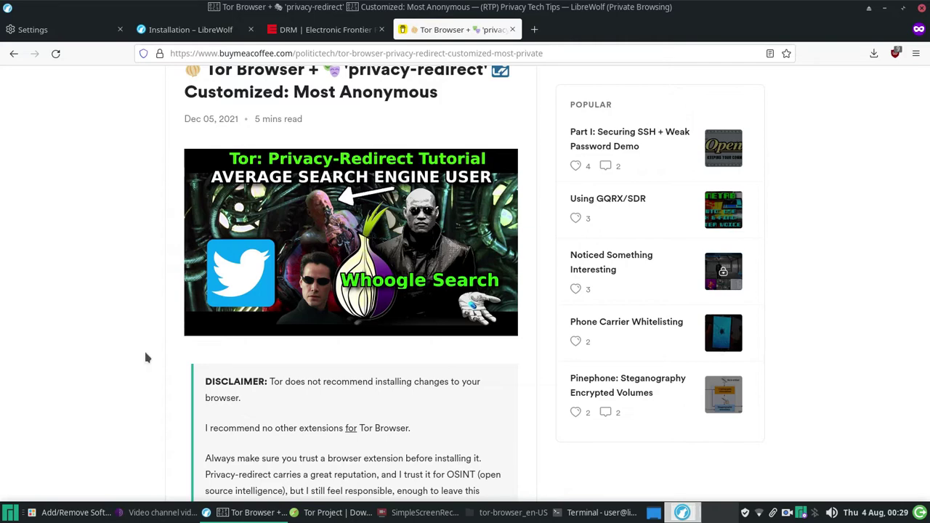
{"action": "scroll", "coordinate": [93, 293], "scroll_direction": "up", "scroll_amount": 3}
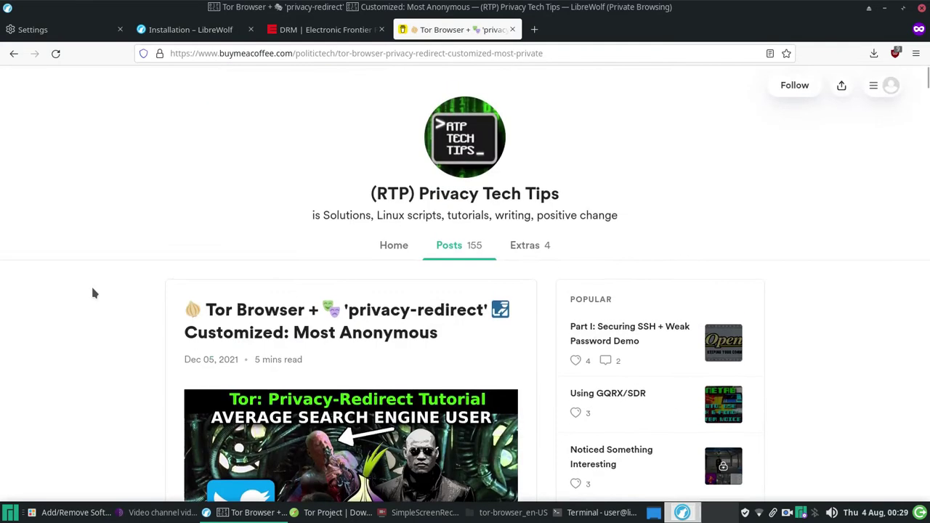
{"action": "scroll", "coordinate": [93, 293], "scroll_direction": "down", "scroll_amount": 10}
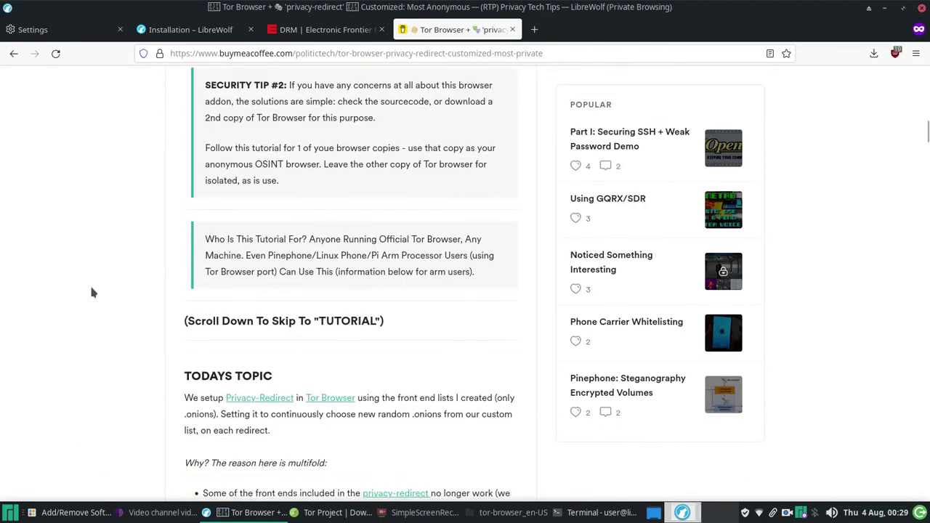
{"action": "scroll", "coordinate": [93, 292], "scroll_direction": "down", "scroll_amount": 6}
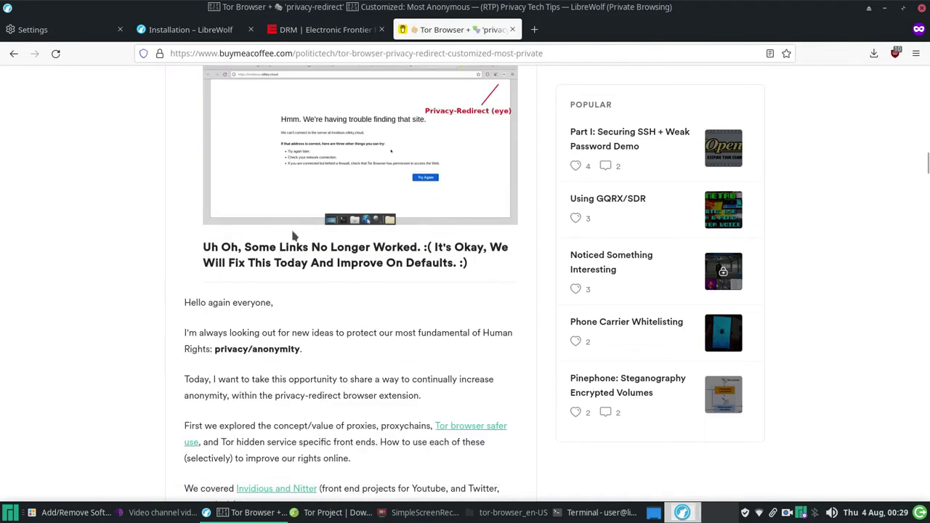
{"action": "scroll", "coordinate": [294, 236], "scroll_direction": "down", "scroll_amount": 5}
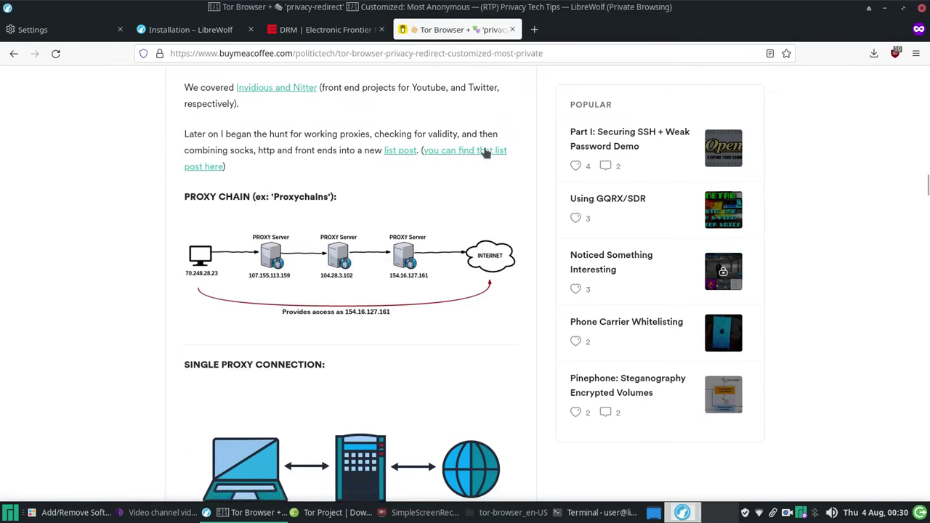
{"action": "scroll", "coordinate": [224, 310], "scroll_direction": "down", "scroll_amount": 3}
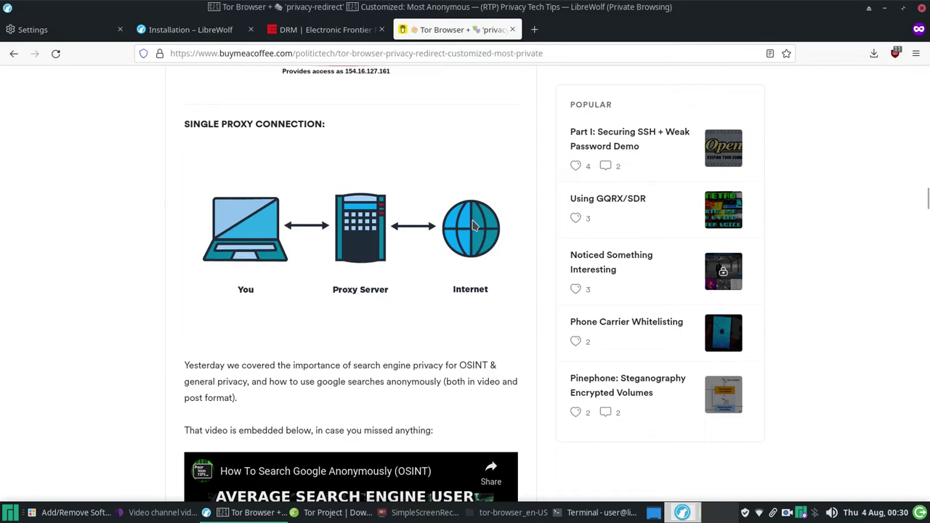
{"action": "scroll", "coordinate": [427, 284], "scroll_direction": "down", "scroll_amount": 2}
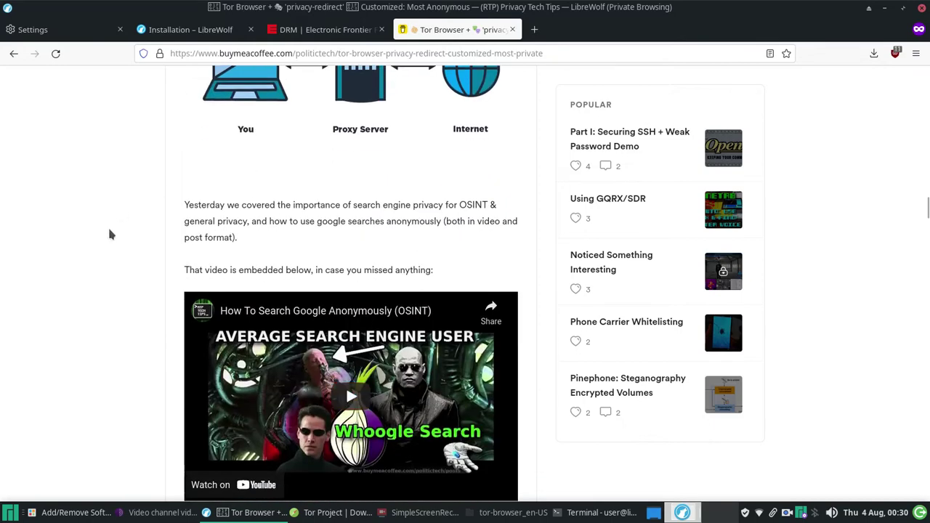
{"action": "scroll", "coordinate": [110, 251], "scroll_direction": "down", "scroll_amount": 1}
{"action": "scroll", "coordinate": [124, 255], "scroll_direction": "up", "scroll_amount": 3}
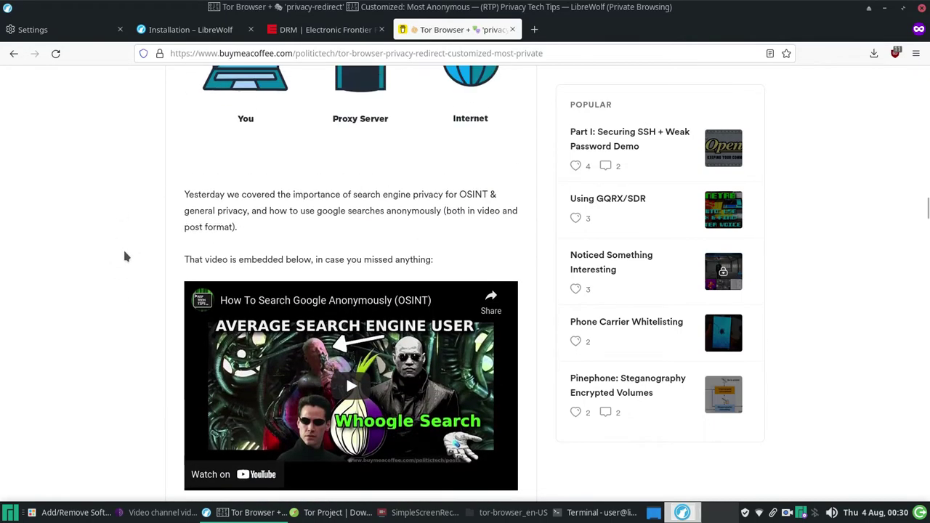
{"action": "scroll", "coordinate": [124, 255], "scroll_direction": "down", "scroll_amount": 3}
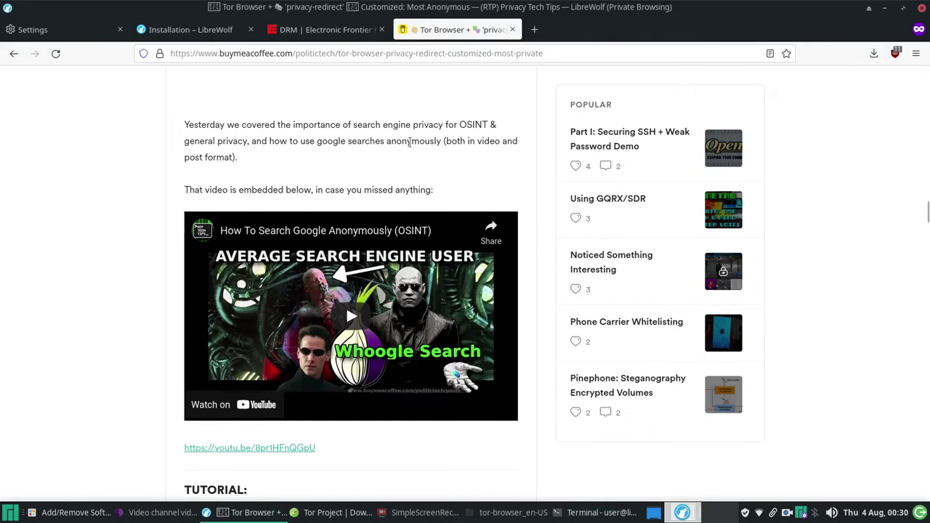
{"action": "scroll", "coordinate": [109, 387], "scroll_direction": "down", "scroll_amount": 1}
{"action": "scroll", "coordinate": [168, 307], "scroll_direction": "down", "scroll_amount": 4}
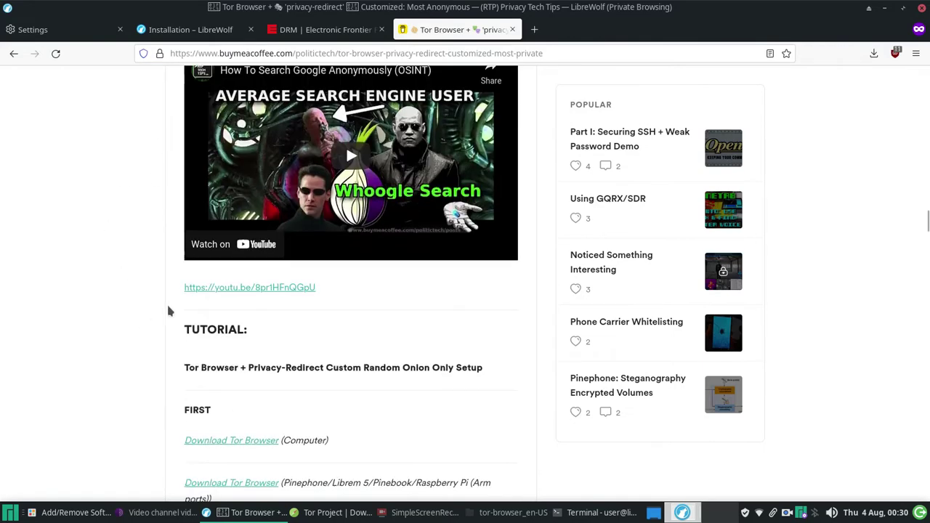
{"action": "scroll", "coordinate": [201, 174], "scroll_direction": "down", "scroll_amount": 5}
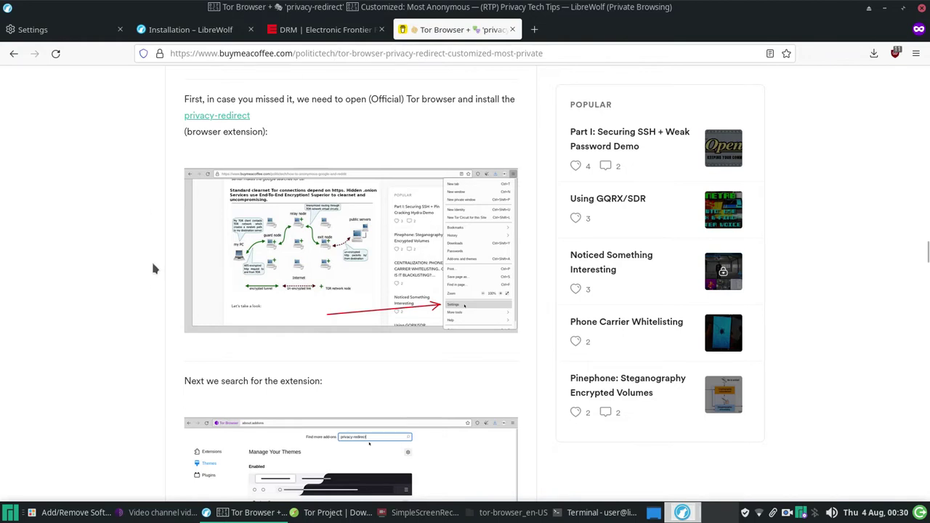
{"action": "scroll", "coordinate": [153, 269], "scroll_direction": "down", "scroll_amount": 3}
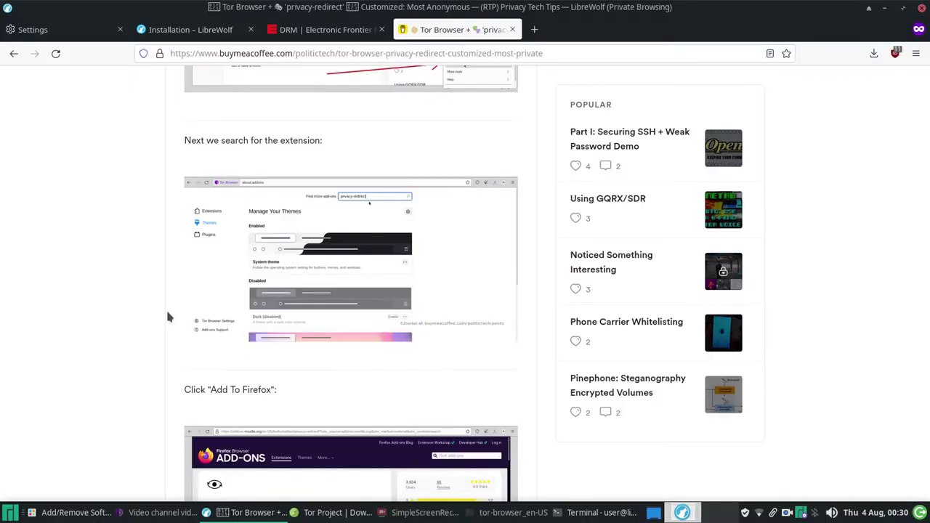
{"action": "scroll", "coordinate": [166, 317], "scroll_direction": "down", "scroll_amount": 3}
{"action": "scroll", "coordinate": [305, 384], "scroll_direction": "down", "scroll_amount": 1}
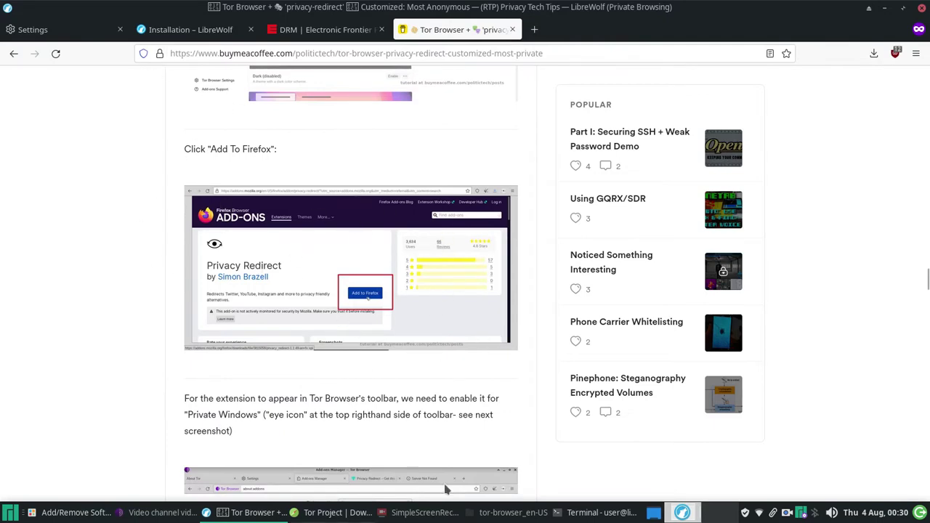
{"action": "scroll", "coordinate": [309, 209], "scroll_direction": "down", "scroll_amount": 8}
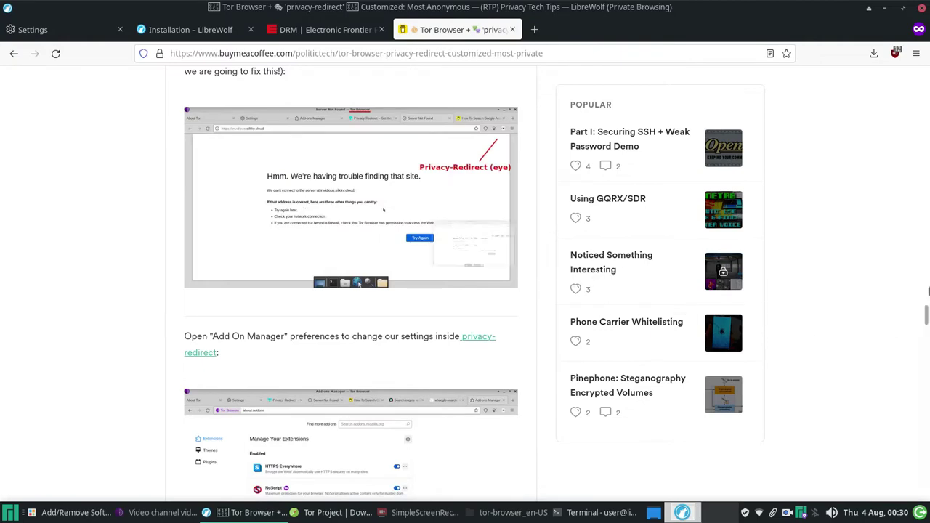
{"action": "left_click_drag", "start_coordinate": [927, 314], "coordinate": [927, 73]}
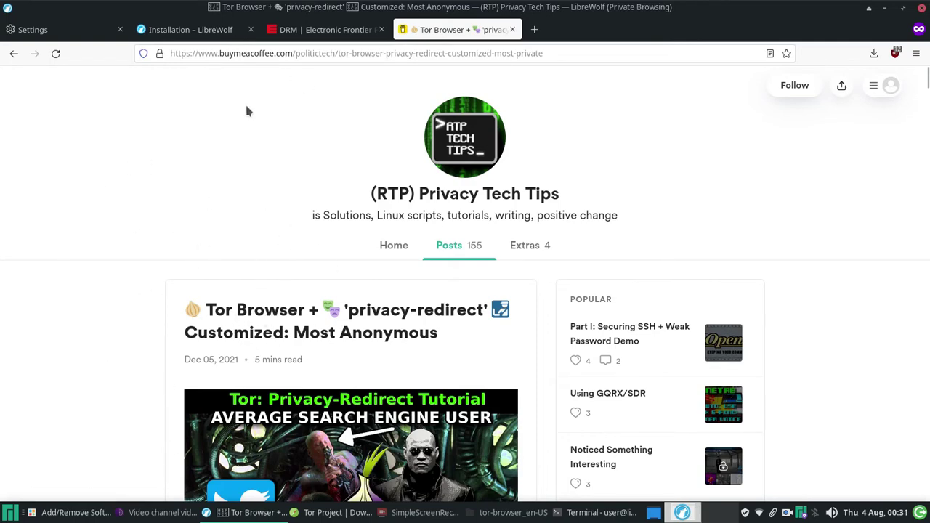
Switch to Tor Browser, browse the RTP PeerTube channel videos, then open the YourPrivacyTV channel tab.
{"action": "left_click", "coordinate": [157, 514]}
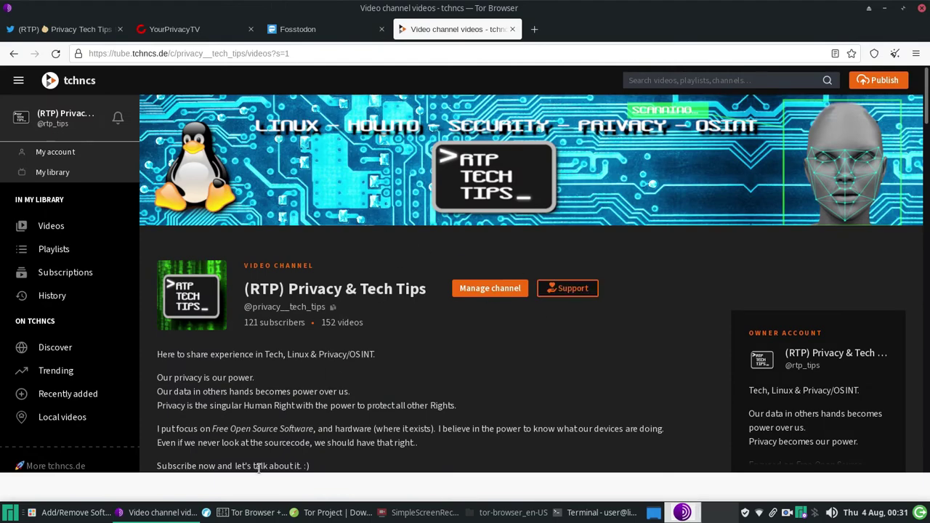
{"action": "scroll", "coordinate": [399, 320], "scroll_direction": "down", "scroll_amount": 7}
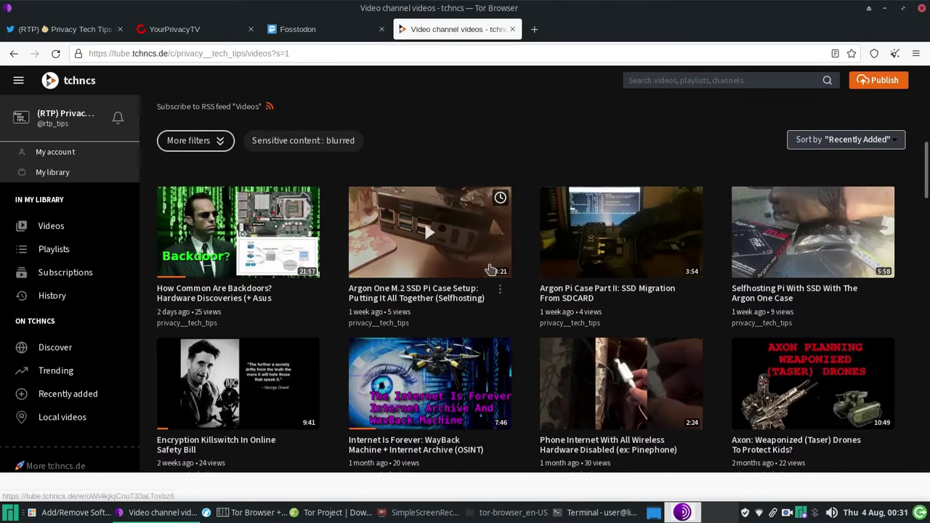
{"action": "scroll", "coordinate": [494, 240], "scroll_direction": "down", "scroll_amount": 3}
{"action": "scroll", "coordinate": [506, 182], "scroll_direction": "up", "scroll_amount": 3}
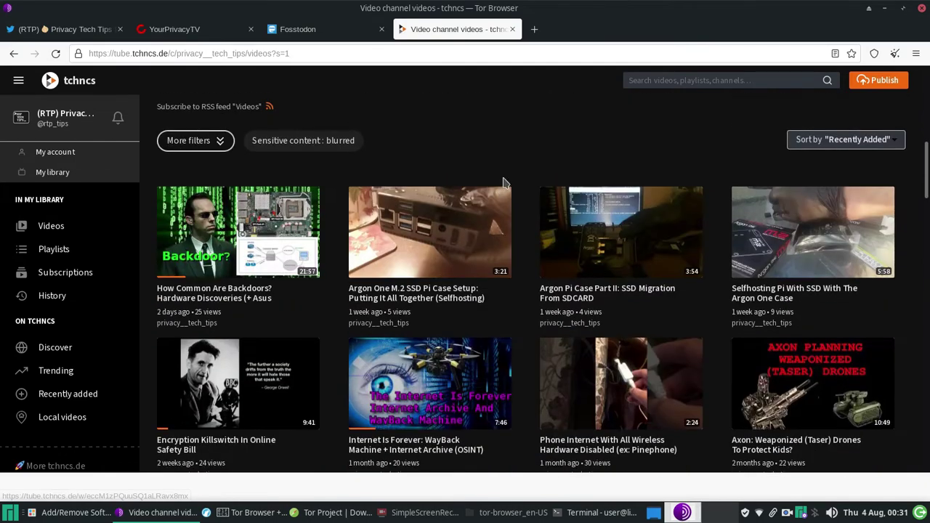
{"action": "scroll", "coordinate": [505, 182], "scroll_direction": "up", "scroll_amount": 2}
{"action": "left_click", "coordinate": [149, 30]}
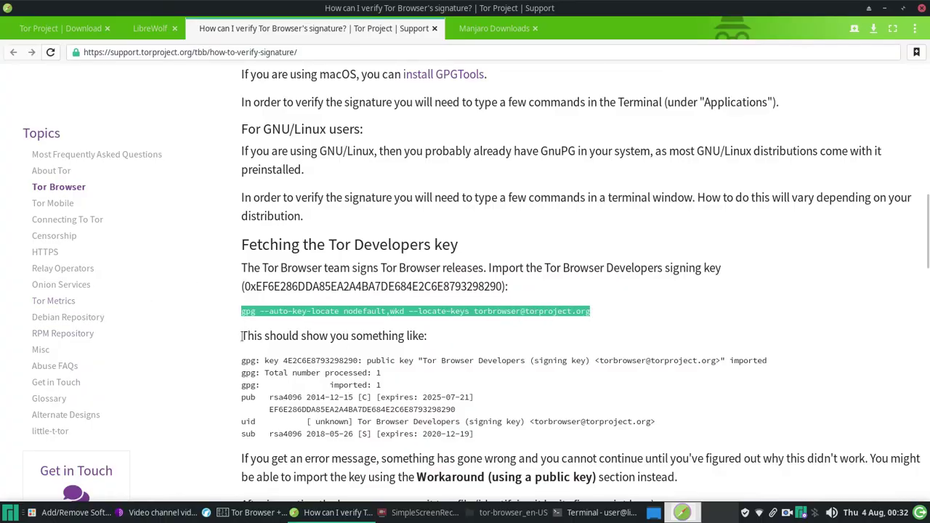
Scroll the signature guide and highlight the gpg key export command and its tor.keyring path.
{"action": "scroll", "coordinate": [182, 398], "scroll_direction": "down", "scroll_amount": 1}
{"action": "scroll", "coordinate": [216, 422], "scroll_direction": "down", "scroll_amount": 4}
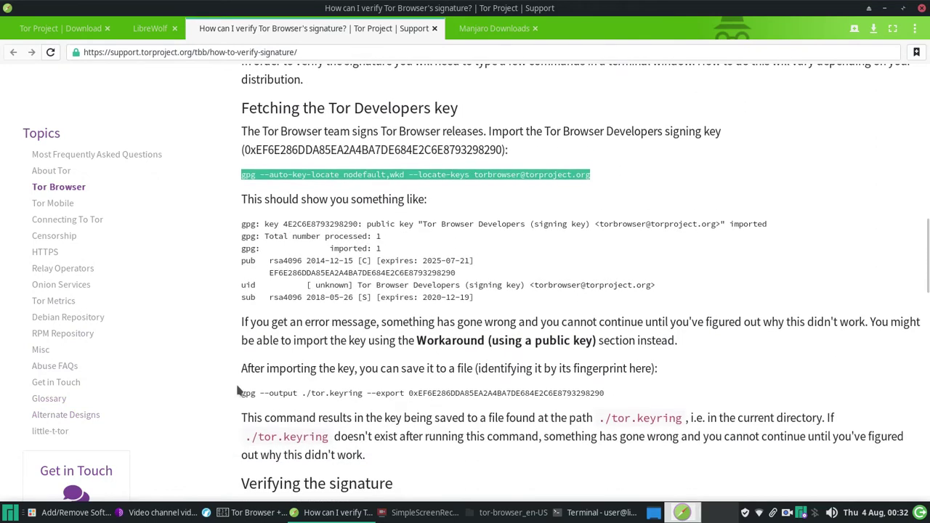
{"action": "left_click", "coordinate": [236, 393]}
{"action": "left_click_drag", "start_coordinate": [236, 393], "coordinate": [605, 397]}
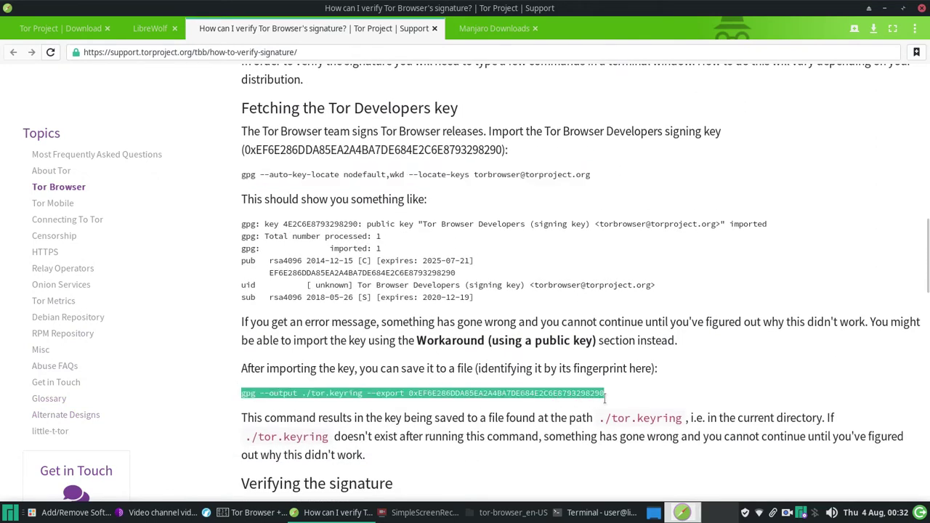
{"action": "left_click_drag", "start_coordinate": [306, 393], "coordinate": [368, 393]}
Highlight parts of the GNU/Linux gpgv command and the expected 'Good signature' output line.
{"action": "scroll", "coordinate": [216, 437], "scroll_direction": "down", "scroll_amount": 3}
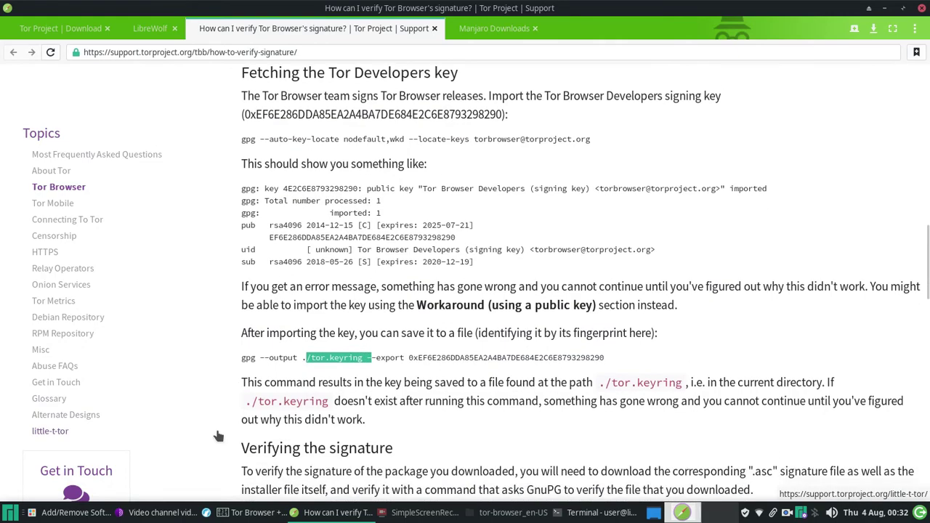
{"action": "scroll", "coordinate": [216, 460], "scroll_direction": "down", "scroll_amount": 10}
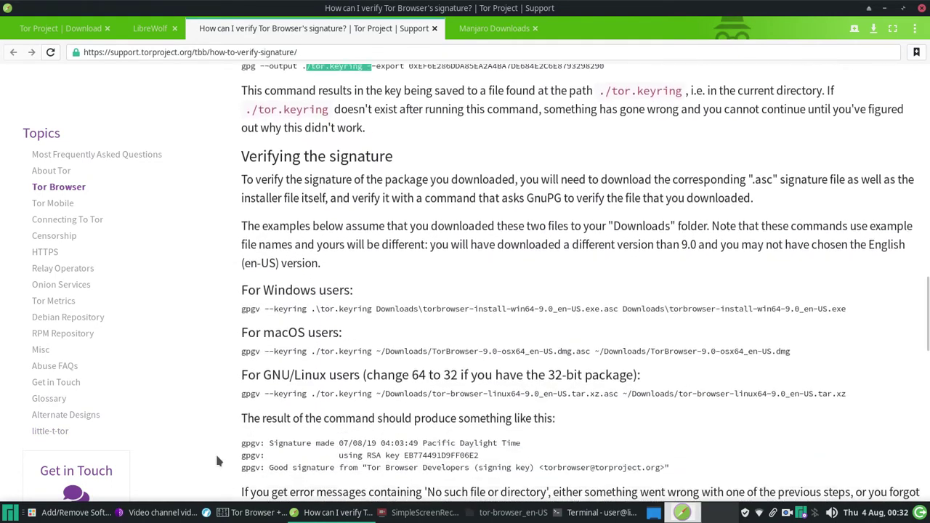
{"action": "triple_click", "coordinate": [243, 213]}
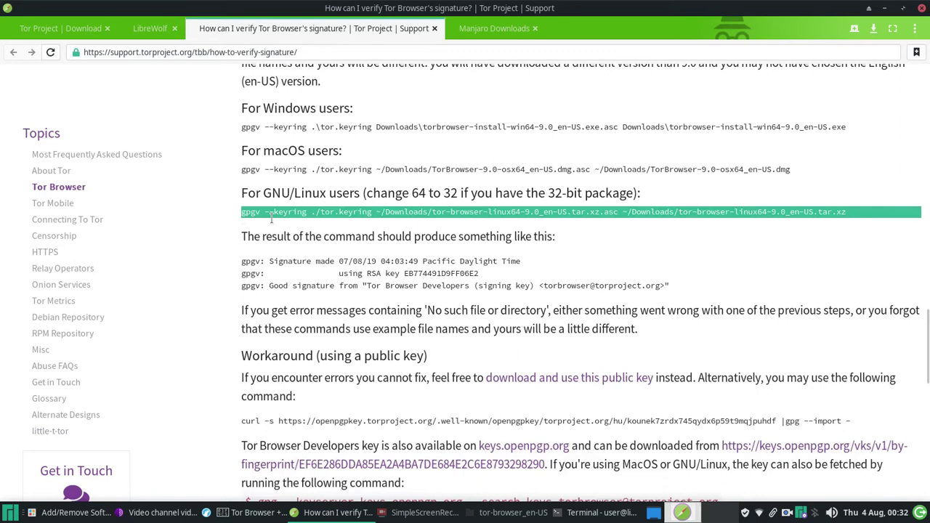
{"action": "left_click_drag", "start_coordinate": [244, 213], "coordinate": [261, 211]}
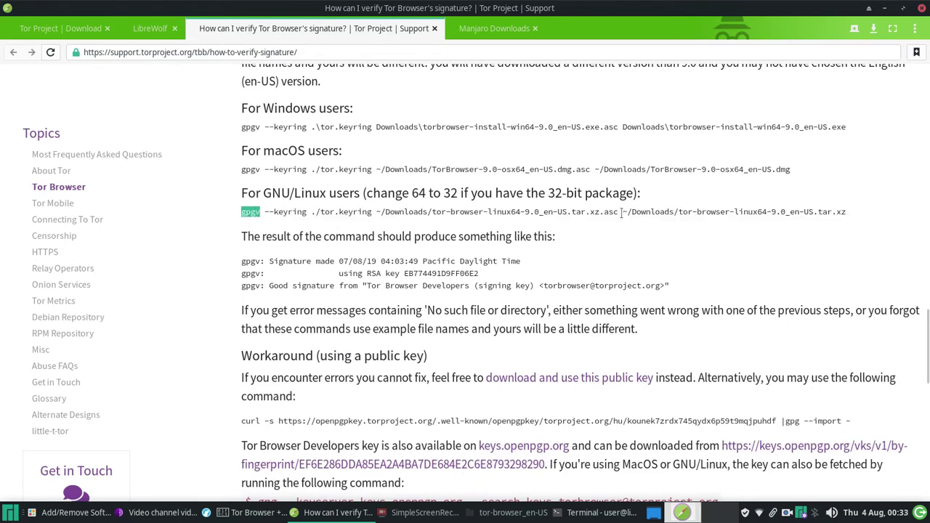
{"action": "left_click_drag", "start_coordinate": [623, 211], "coordinate": [366, 195]}
{"action": "left_click", "coordinate": [838, 225]}
{"action": "left_click_drag", "start_coordinate": [855, 218], "coordinate": [624, 211]}
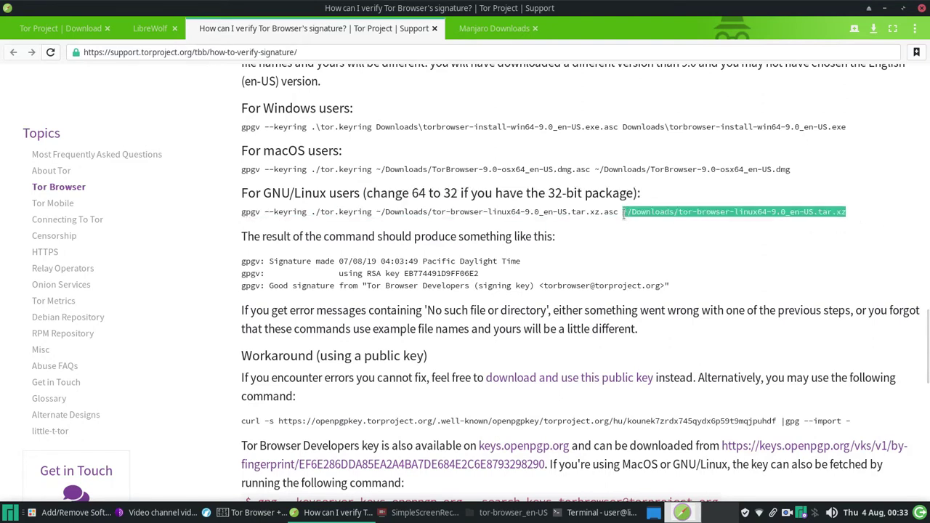
{"action": "left_click", "coordinate": [624, 213]}
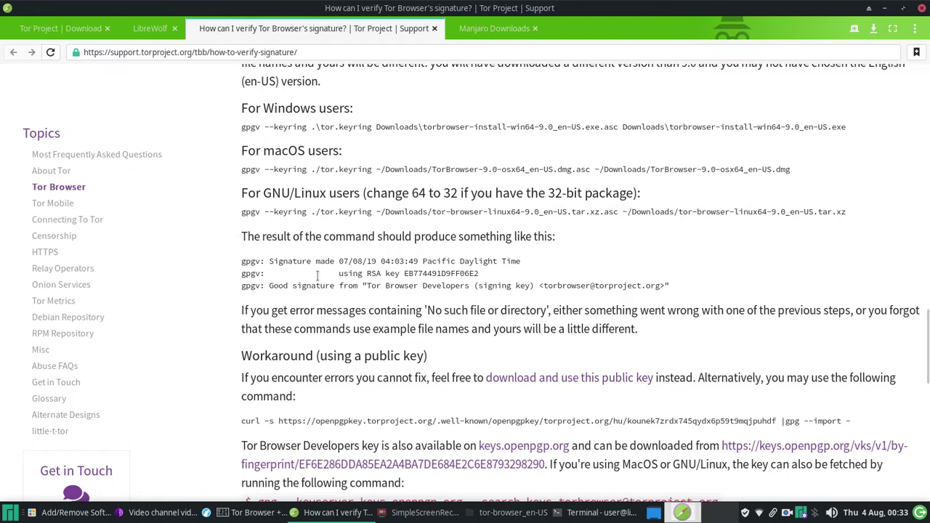
{"action": "mouse_move", "coordinate": [260, 285]}
{"action": "left_mouse_down"}
{"action": "mouse_move", "coordinate": [654, 295]}
{"action": "mouse_move", "coordinate": [462, 289]}
{"action": "left_mouse_up"}
Switch to the terminal and run lsblk, showing the tails volume mounted at /mnt/usb.
{"action": "key", "text": "alt+Tab"}
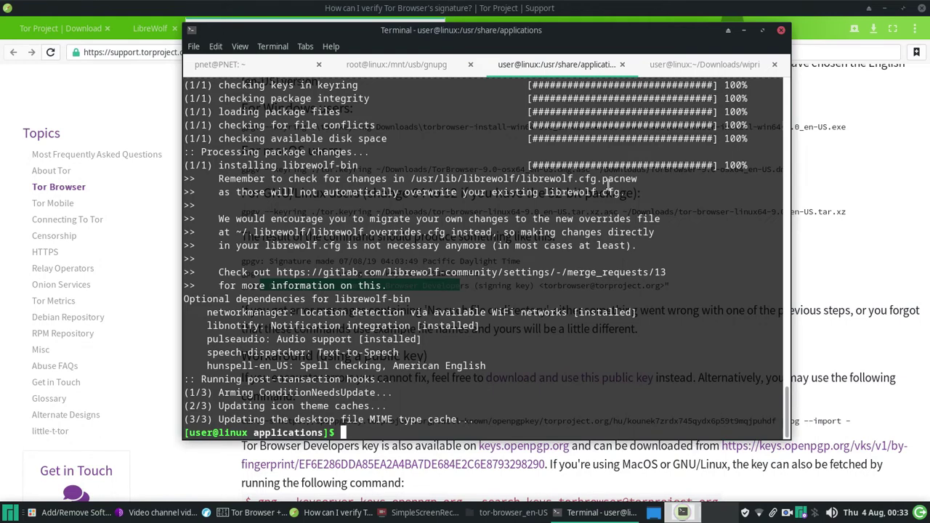
{"action": "type", "text": "lsblk"}
{"action": "key", "text": "Return"}
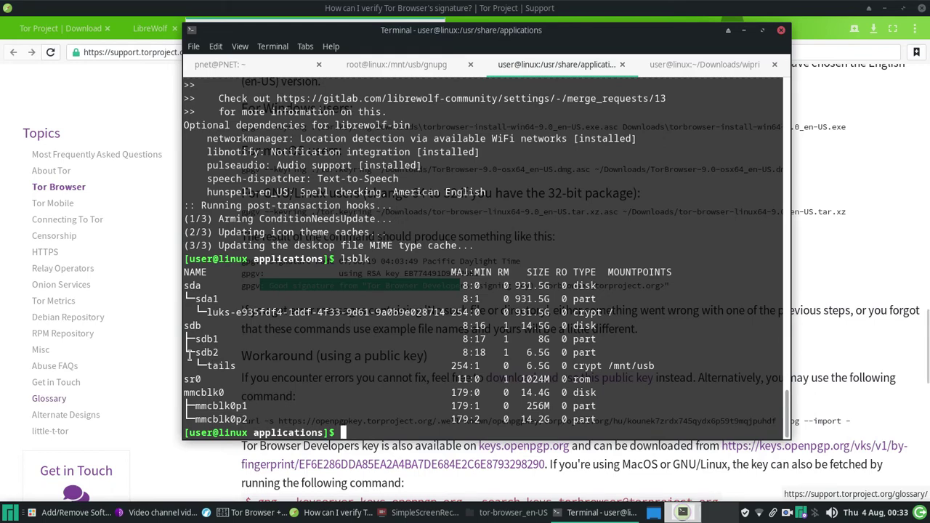
{"action": "left_click_drag", "start_coordinate": [237, 365], "coordinate": [206, 366]}
{"action": "left_click", "coordinate": [260, 368]}
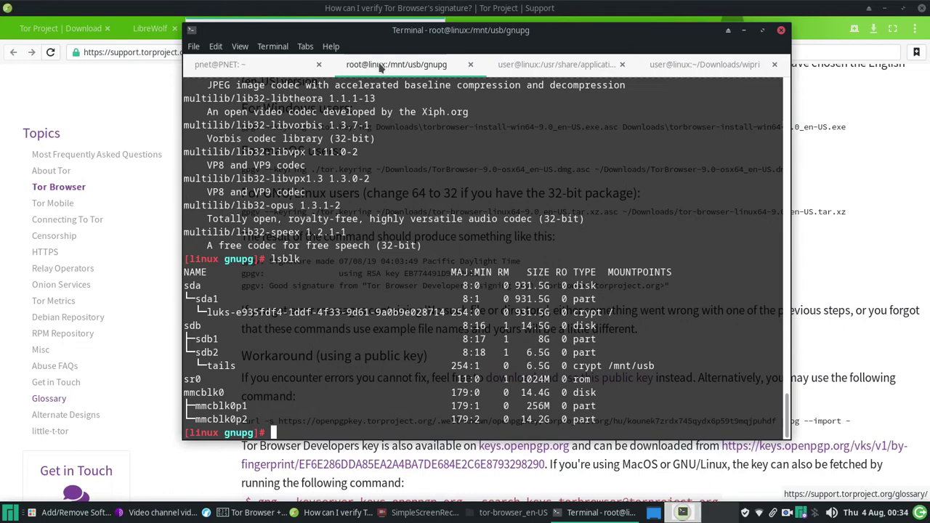
Print the root shell's working directory (/mnt/usb/gnupg) and enter cd /.
{"action": "type", "text": "pwd"}
{"action": "key", "text": "Return"}
{"action": "type", "text": "cd /"}
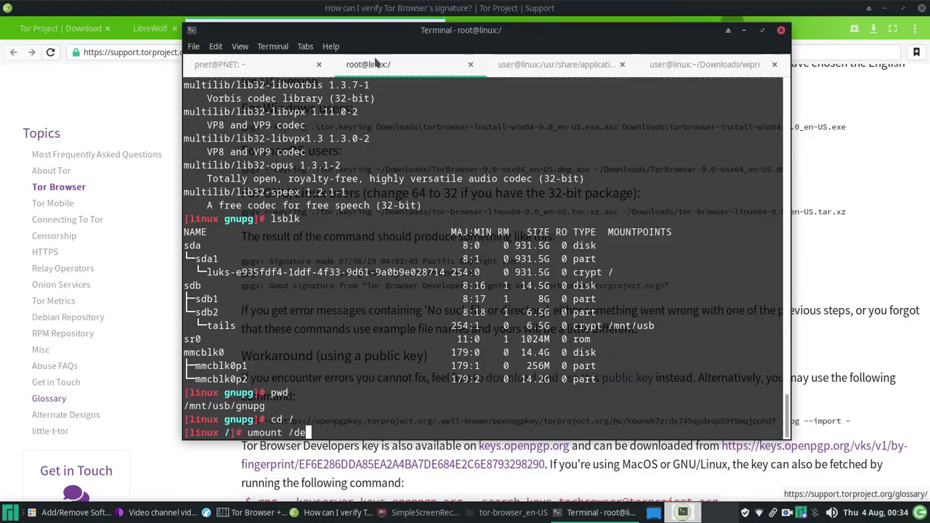
Unmount /mnt/usb and check the tails row in the lsblk listing.
{"action": "type", "text": "/"}
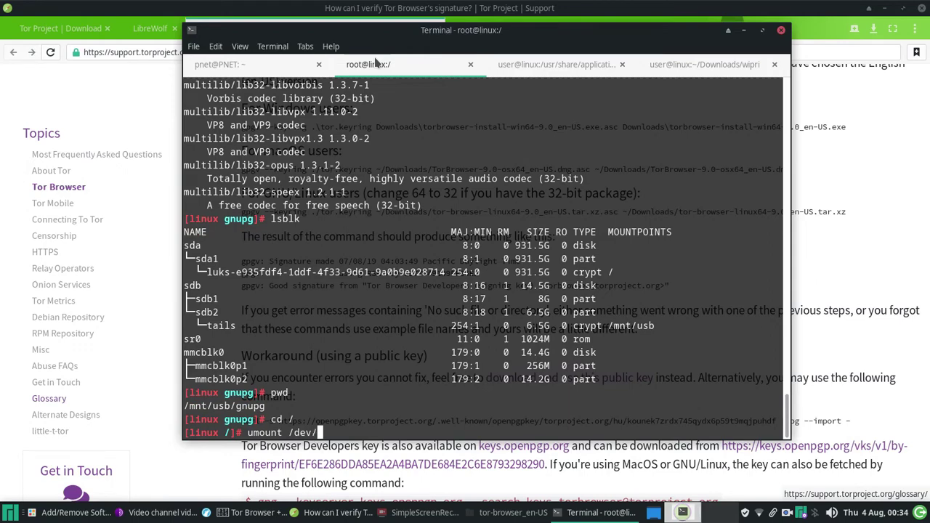
{"action": "key", "text": "BackSpace"}
{"action": "key", "text": "BackSpace"}
{"action": "key", "text": "BackSpace"}
{"action": "key", "text": "BackSpace"}
{"action": "type", "text": "mnt/usb"}
{"action": "key", "text": "Return"}
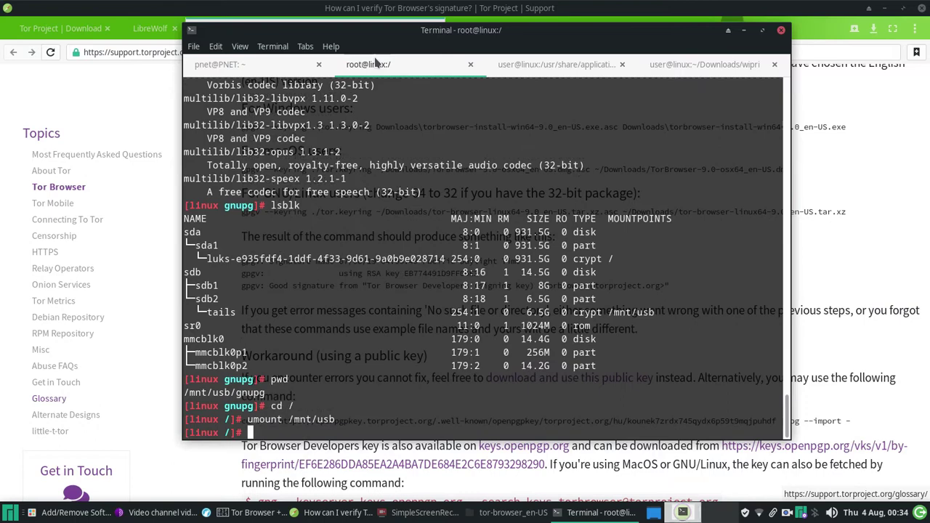
{"action": "type", "text": "lsblk"}
{"action": "key", "text": "Return"}
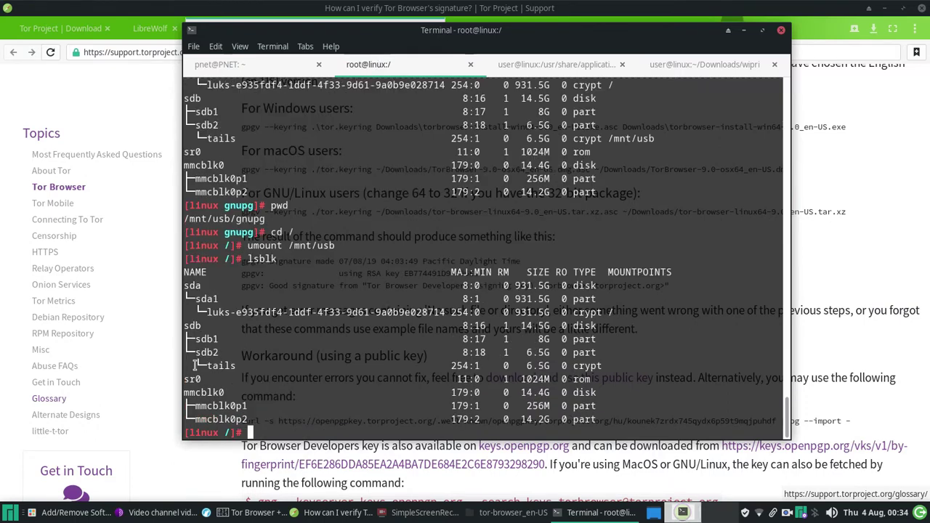
{"action": "left_click_drag", "start_coordinate": [193, 366], "coordinate": [603, 366]}
{"action": "left_click", "coordinate": [484, 363]}
Close the mapping with cryptsetup luksClose /dev/mapper/tails and confirm via lsblk it's gone.
{"action": "type", "text": "cryptsetup"}
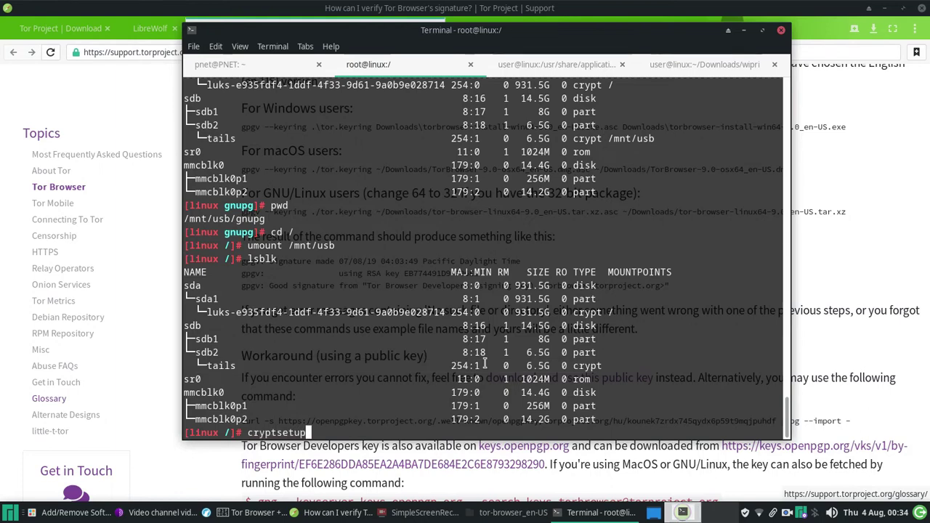
{"action": "type", "text": " luksClose"}
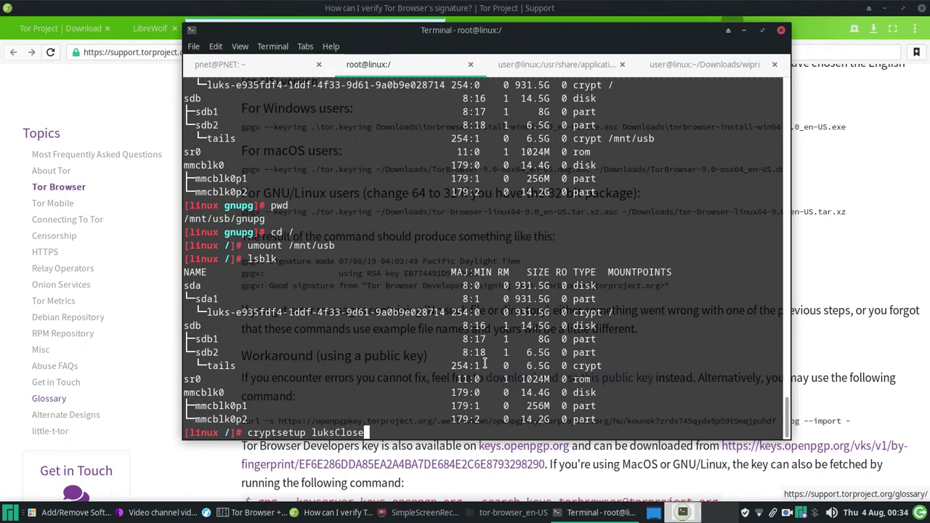
{"action": "type", "text": " /dev/mapper/"}
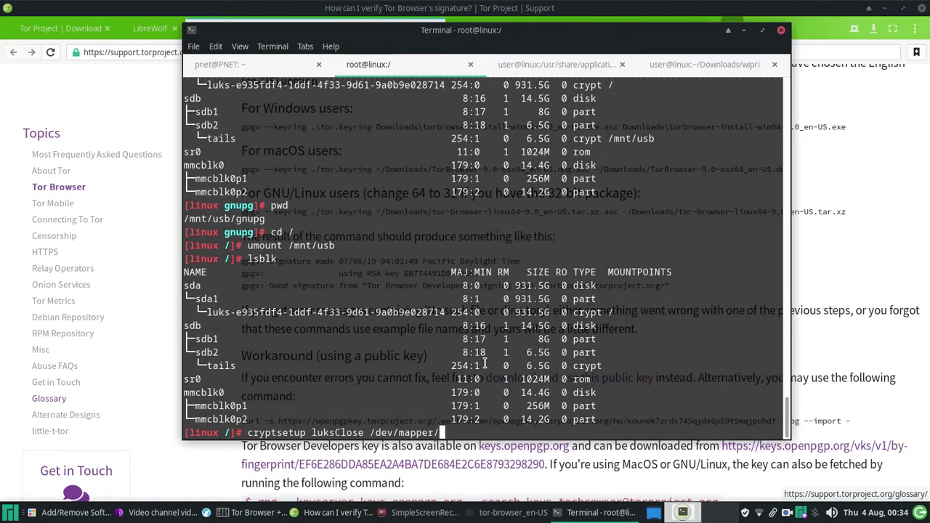
{"action": "type", "text": "tails"}
{"action": "key", "text": "Return"}
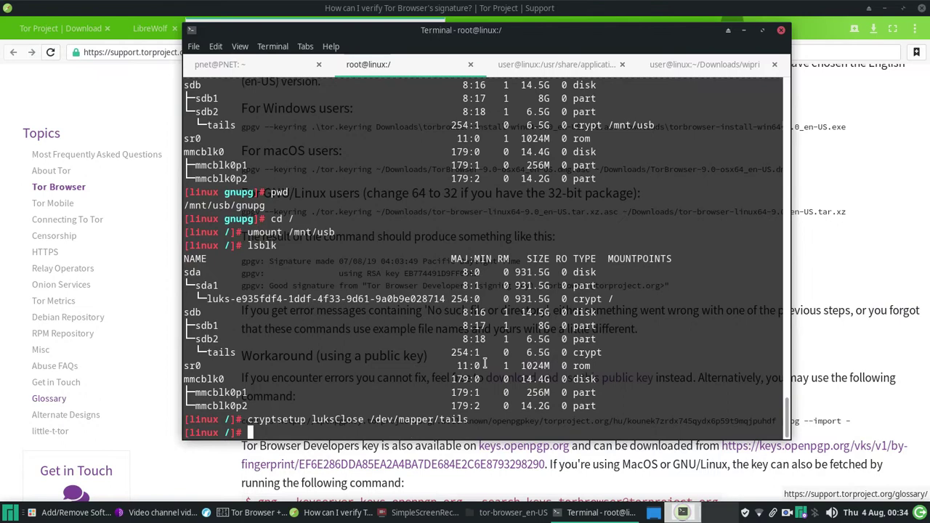
{"action": "type", "text": "lsblk"}
{"action": "key", "text": "Return"}
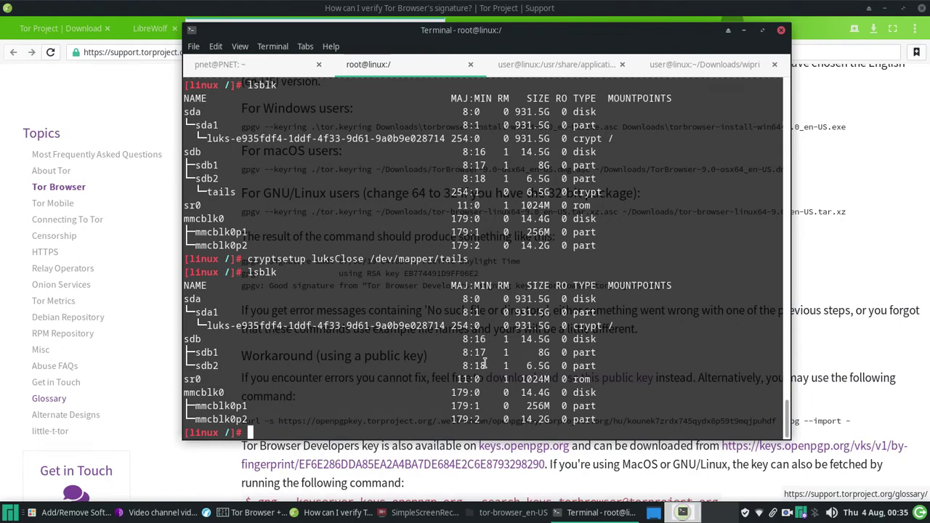
Try mounting /dev/sdb2 at /mnt/usb, which fails because it is a crypto_LUKS partition.
{"action": "type", "text": "mount /dev/sdb3"}
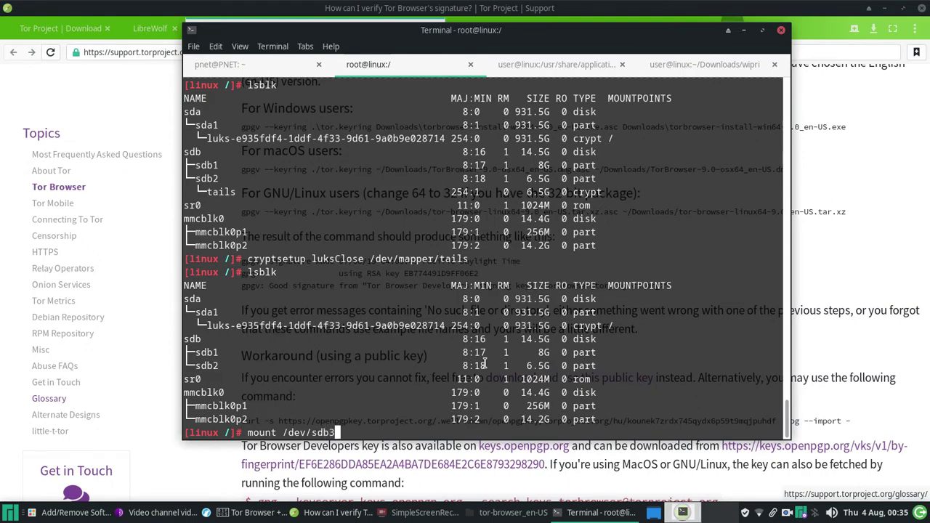
{"action": "key", "text": "BackSpace"}
{"action": "type", "text": "2 /mnt/usb"}
{"action": "key", "text": "Return"}
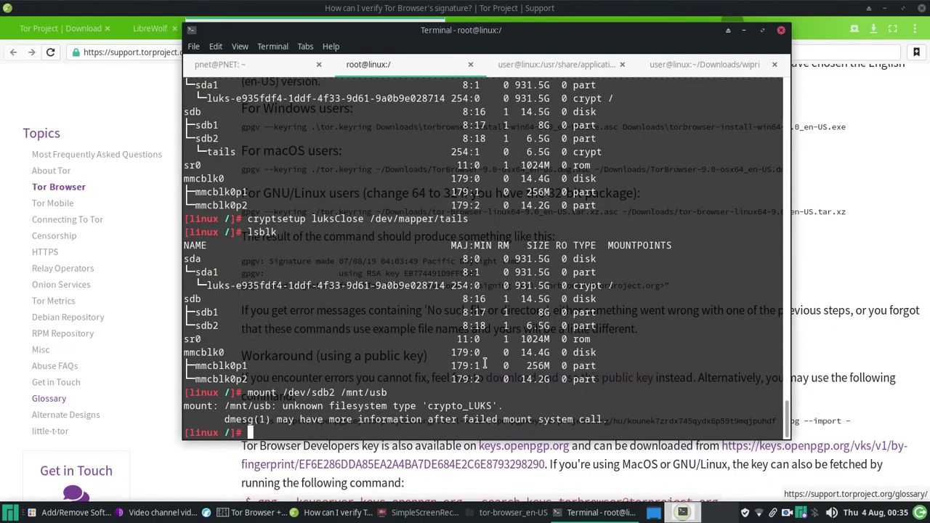
{"action": "left_click_drag", "start_coordinate": [502, 407], "coordinate": [424, 408]}
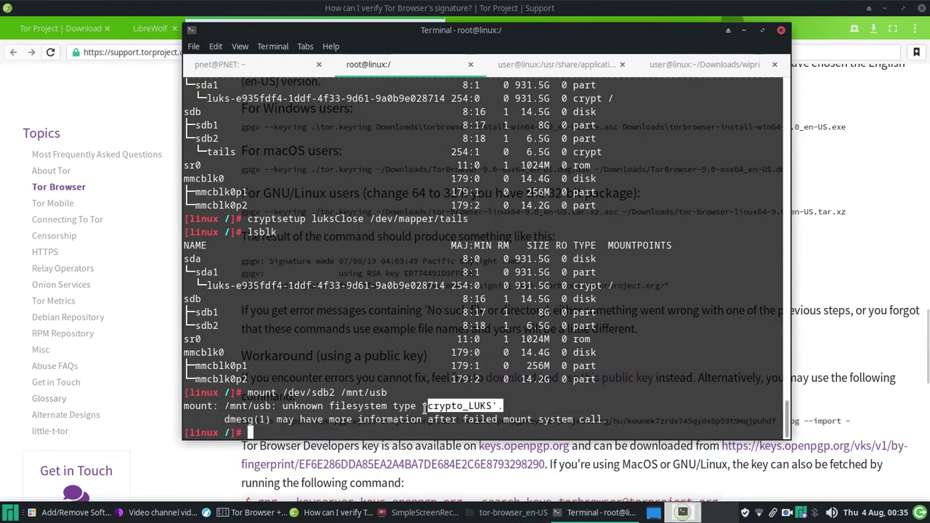
{"action": "left_click", "coordinate": [470, 406]}
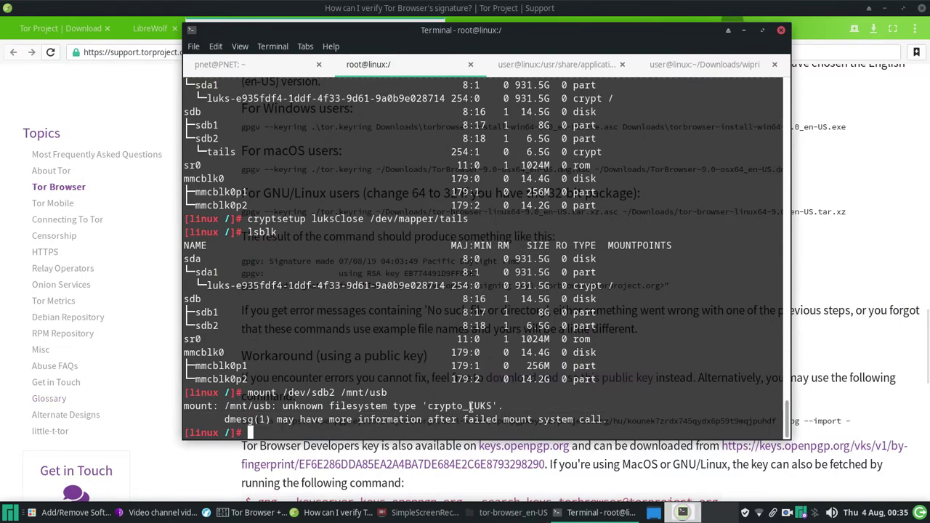
Unlock /dev/sdb2 as 'tails' with cryptsetup luksOpen and the passphrase, then confirm with lsblk.
{"action": "type", "text": "crypsetup luks"}
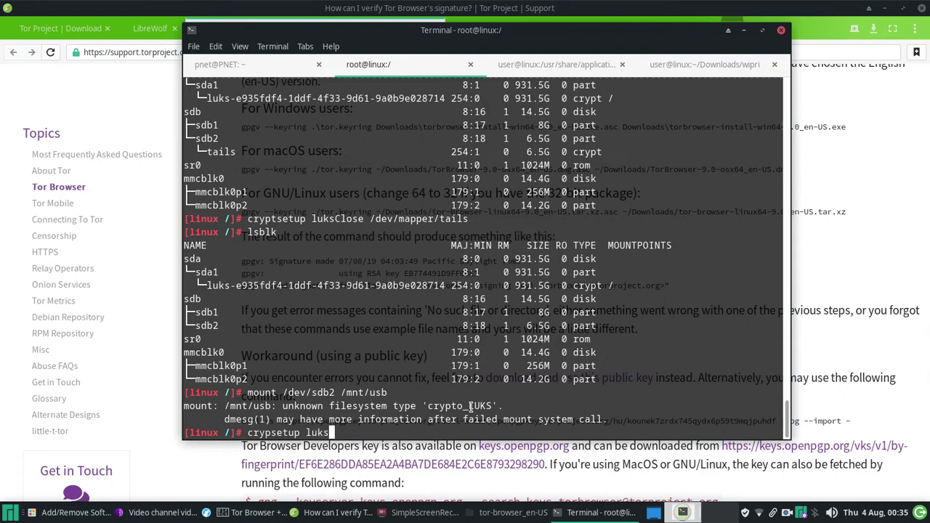
{"action": "type", "text": "Open /dev/sdv"}
{"action": "key", "text": "BackSpace"}
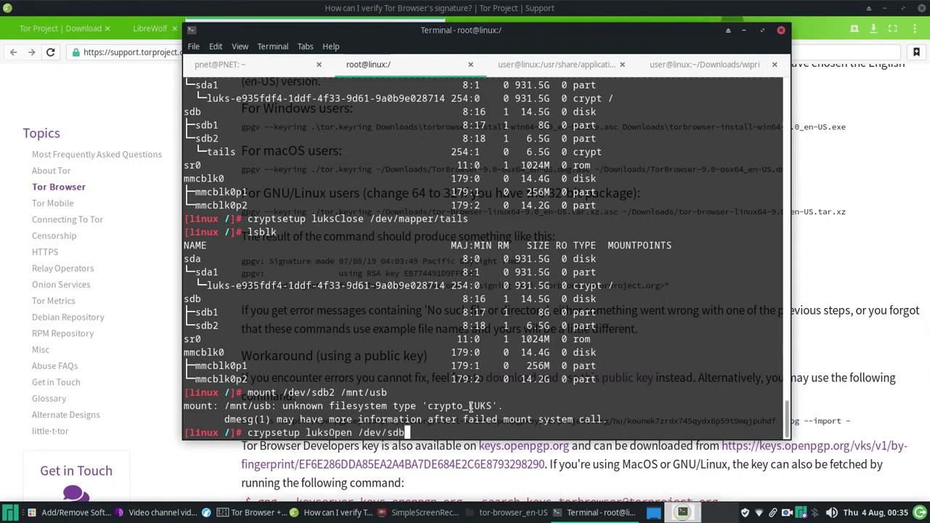
{"action": "type", "text": "b2 tails"}
{"action": "key", "text": "Return"}
{"action": "key", "text": "Up"}
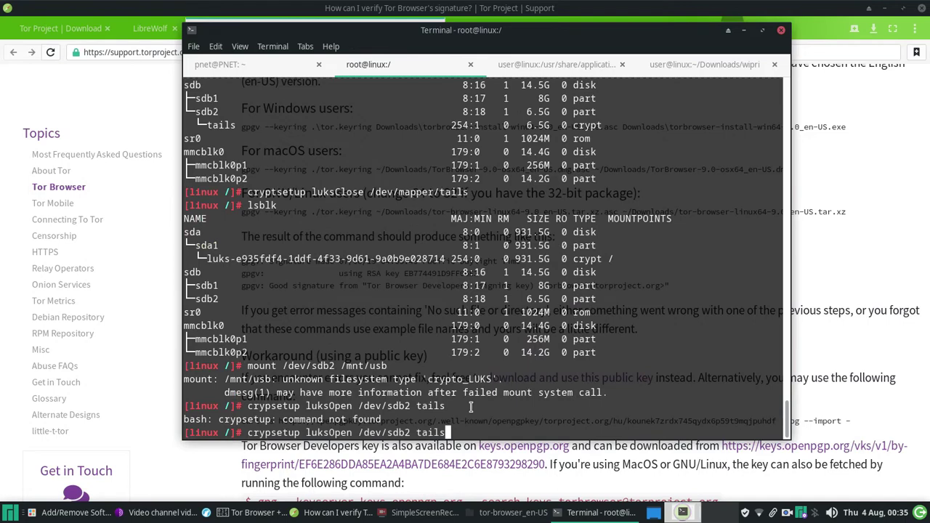
{"action": "key", "text": "Left"}
{"action": "key", "text": "Left"}
{"action": "key", "text": "Left"}
{"action": "key", "text": "Left"}
{"action": "key", "text": "Left"}
{"action": "key", "text": "Left"}
{"action": "key", "text": "Left"}
{"action": "key", "text": "Left"}
{"action": "key", "text": "Left"}
{"action": "key", "text": "Left"}
{"action": "key", "text": "Left"}
{"action": "key", "text": "Left"}
{"action": "key", "text": "Left"}
{"action": "key", "text": "Left"}
{"action": "key", "text": "Left"}
{"action": "key", "text": "Left"}
{"action": "key", "text": "Left"}
{"action": "key", "text": "Left"}
{"action": "key", "text": "Left"}
{"action": "key", "text": "Left"}
{"action": "key", "text": "Left"}
{"action": "key", "text": "Left"}
{"action": "key", "text": "Left"}
{"action": "key", "text": "Left"}
{"action": "key", "text": "Left"}
{"action": "type", "text": "t"}
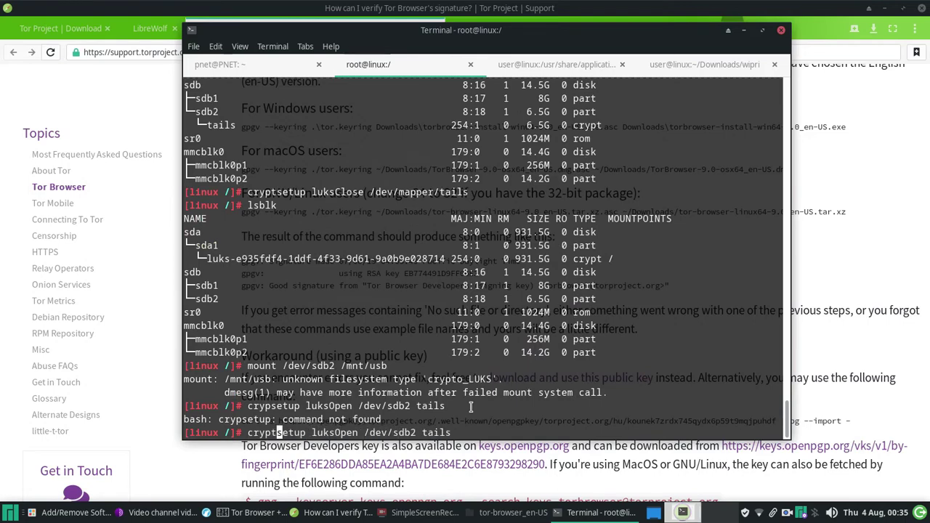
{"action": "key", "text": "Return"}
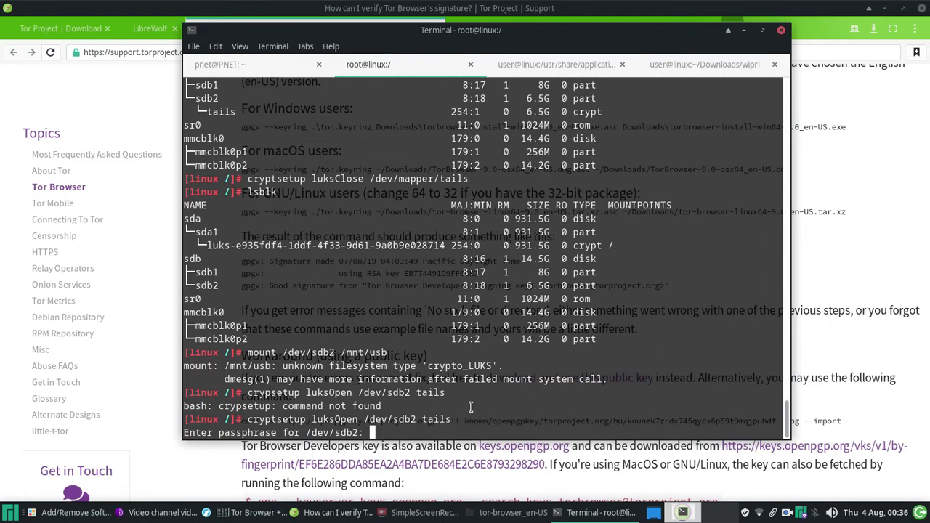
{"action": "key", "text": "Return"}
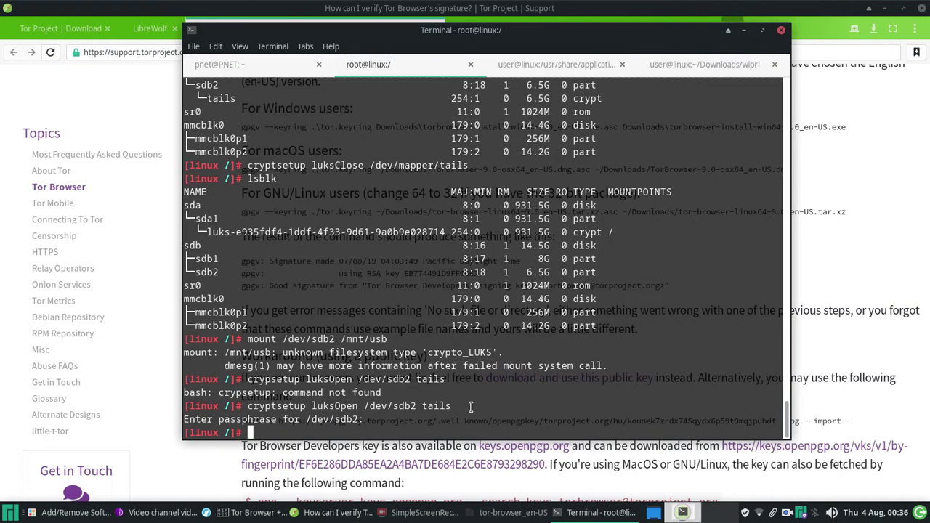
{"action": "type", "text": "lsblk"}
{"action": "key", "text": "Return"}
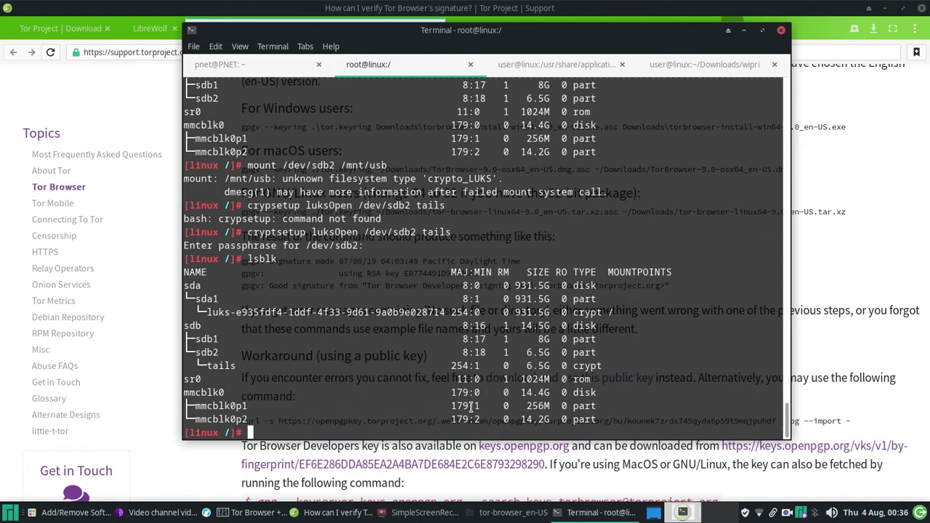
Find the tails mapper device, mount it at /mnt/usb, and confirm the mount with df.
{"action": "type", "text": "ls /dev/mapper"}
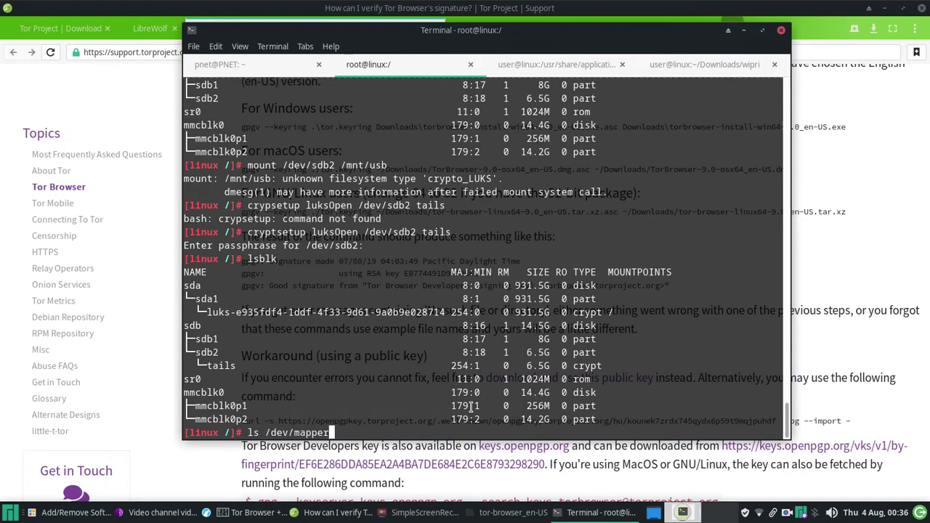
{"action": "key", "text": "Return"}
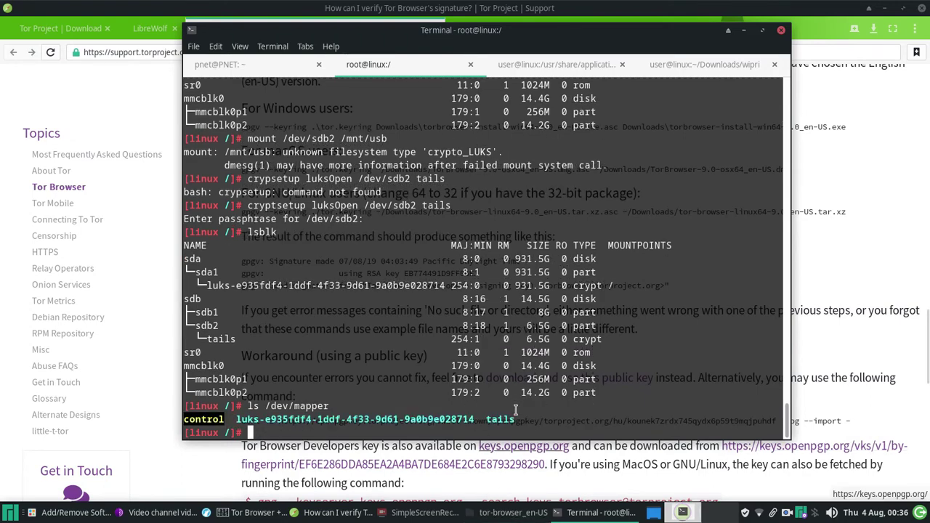
{"action": "left_click_drag", "start_coordinate": [512, 419], "coordinate": [378, 419]}
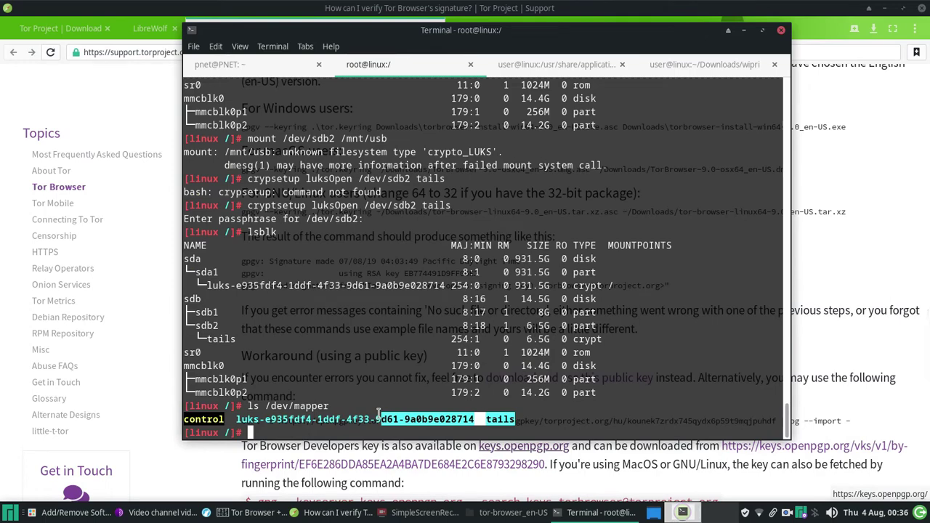
{"action": "type", "text": "mount /dev/mapper/t"}
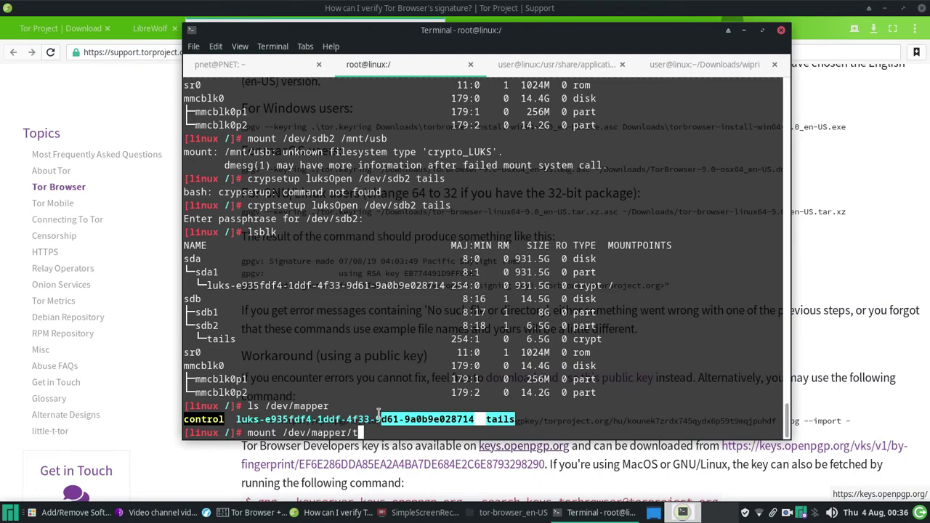
{"action": "type", "text": "ails /mnt/usb"}
{"action": "key", "text": "Return"}
{"action": "type", "text": "l"}
{"action": "key", "text": "BackSpace"}
{"action": "type", "text": "df"}
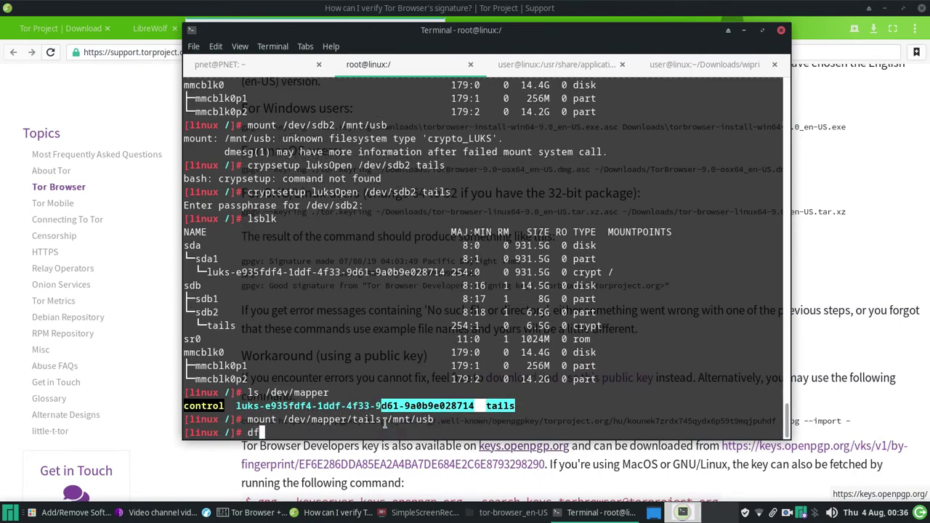
{"action": "key", "text": "Return"}
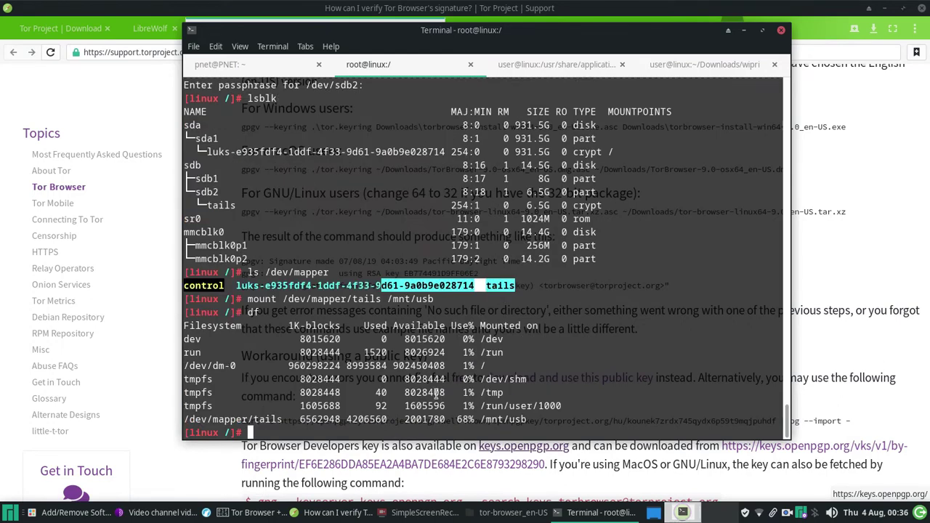
{"action": "left_click_drag", "start_coordinate": [523, 419], "coordinate": [483, 423]}
{"action": "left_click", "coordinate": [483, 423]}
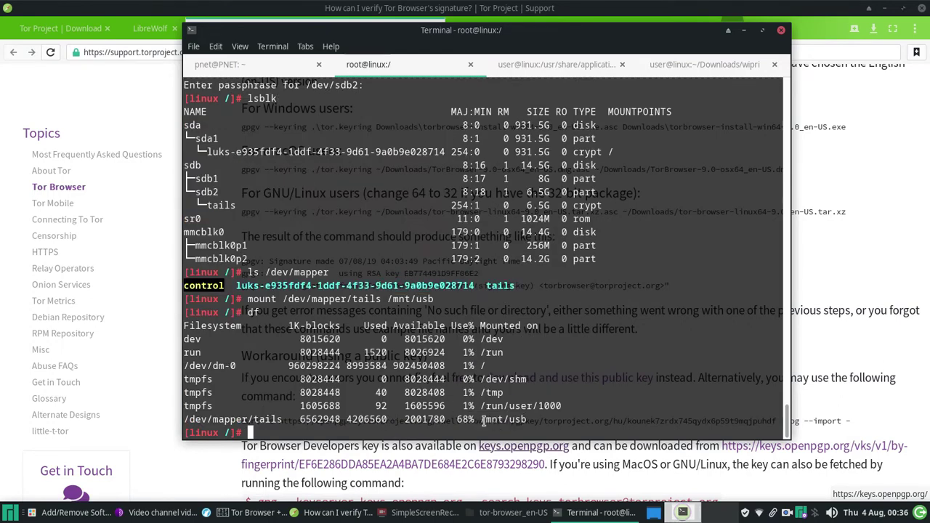
List /mnt and create the /mnt/sdcard folder.
{"action": "type", "text": "ls /mnt"}
{"action": "key", "text": "Return"}
{"action": "type", "text": "mkdir "}
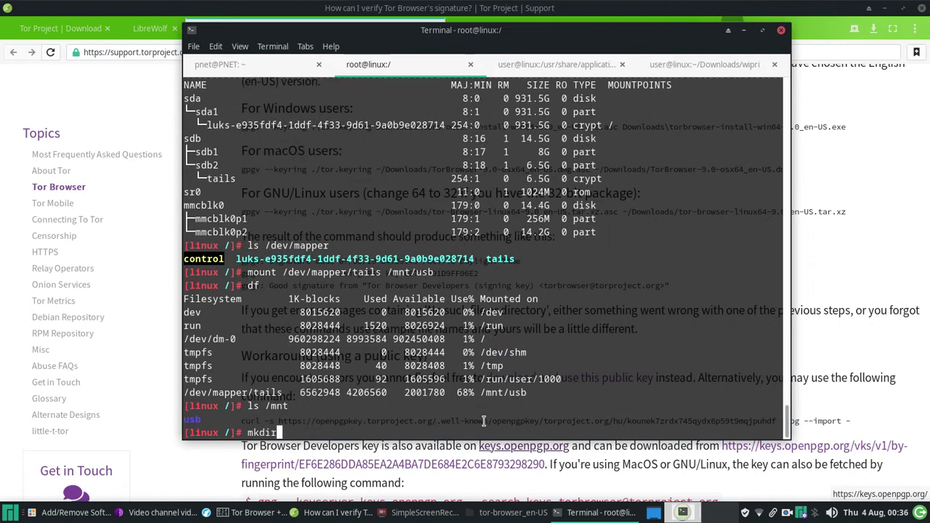
{"action": "type", "text": "/mnt/sdcard"}
{"action": "key", "text": "Return"}
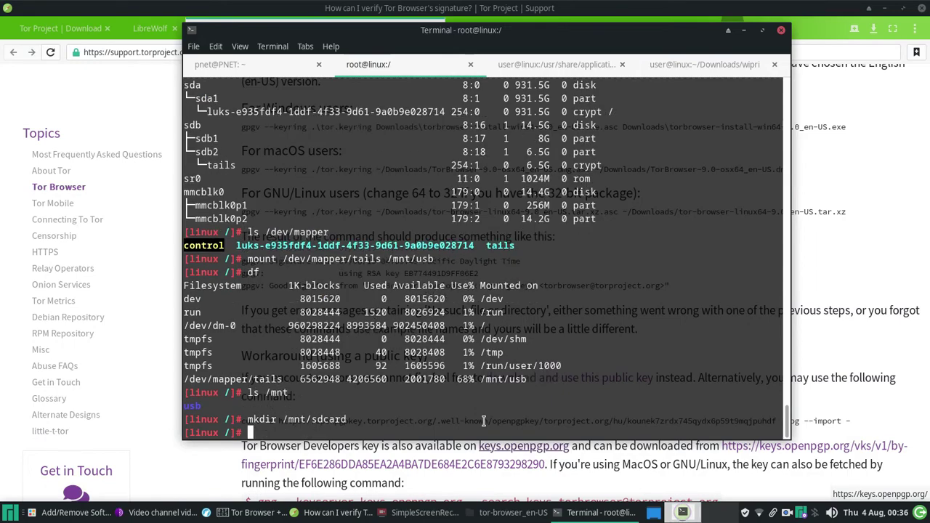
Move into /mnt/usb and confirm the working directory with pwd.
{"action": "type", "text": "cd /mnt"}
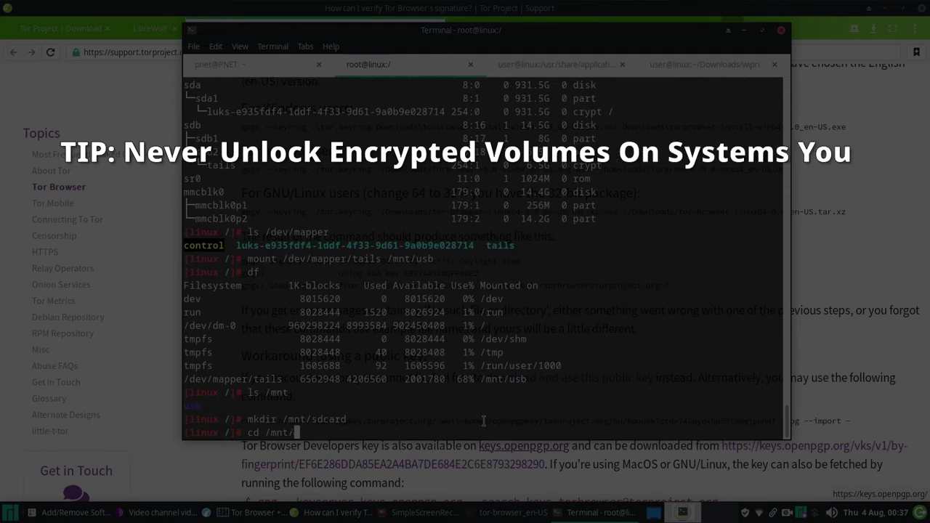
{"action": "type", "text": "/"}
{"action": "type", "text": "usb"}
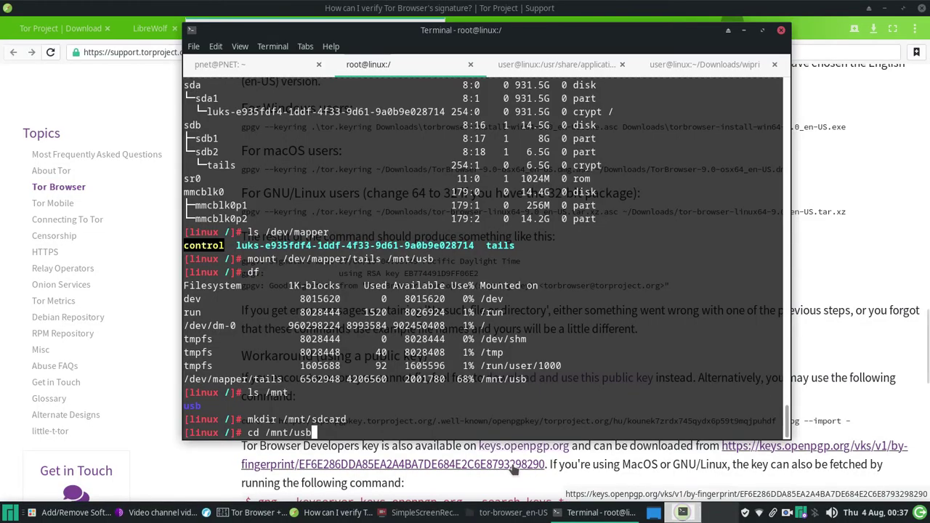
{"action": "key", "text": "Return"}
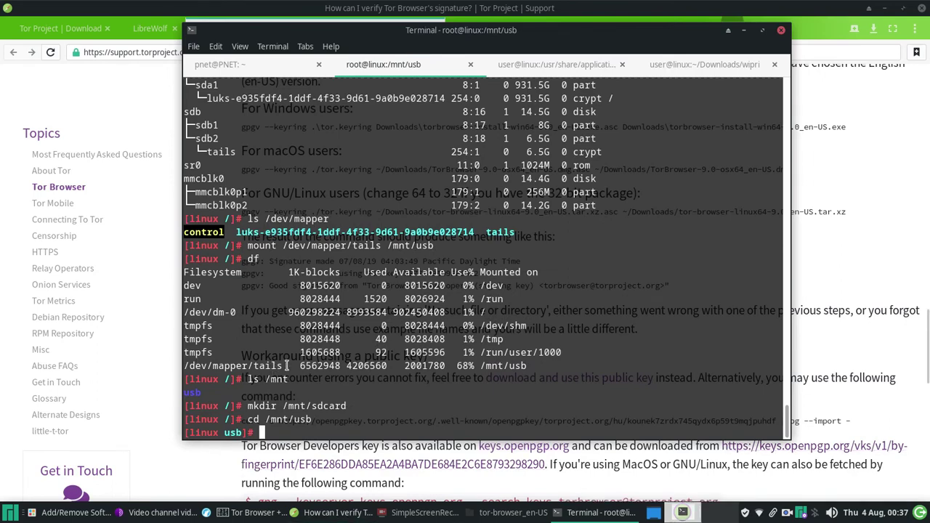
{"action": "left_click_drag", "start_coordinate": [285, 366], "coordinate": [187, 365]}
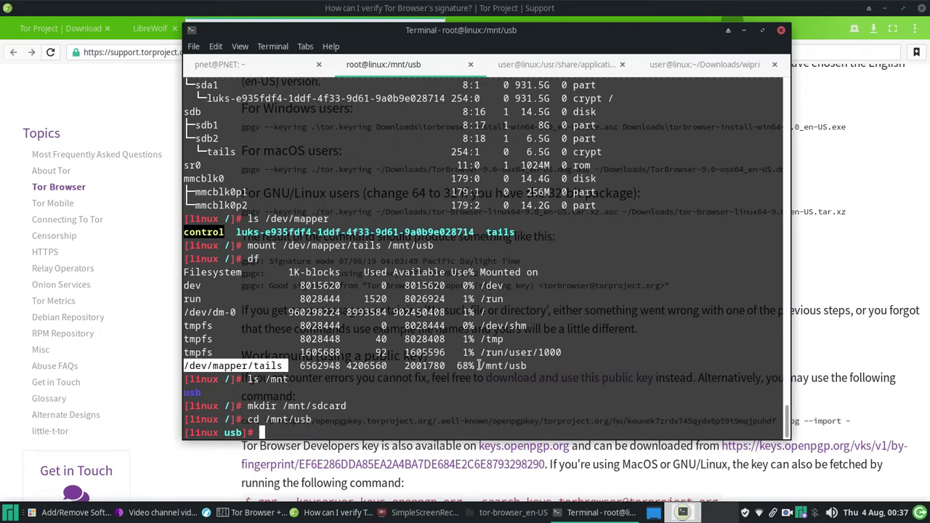
{"action": "left_click", "coordinate": [526, 368]}
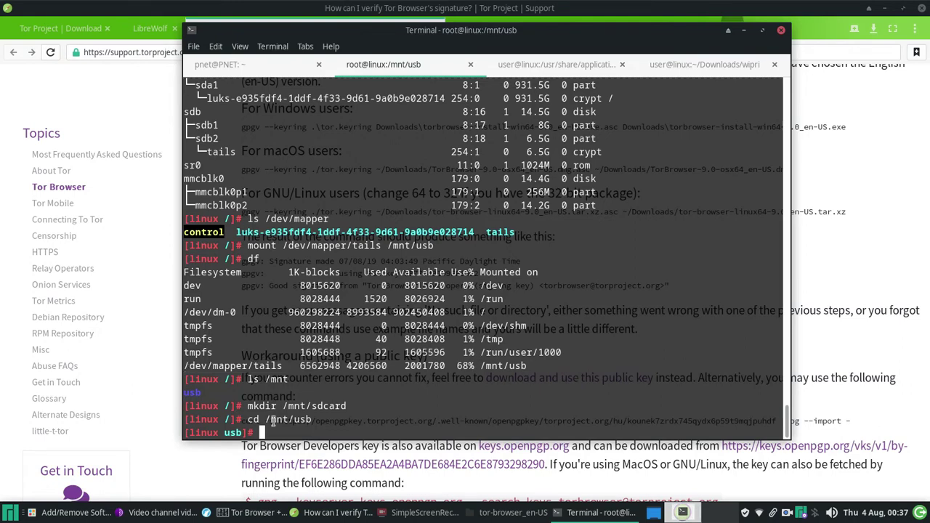
{"action": "type", "text": "pwd"}
{"action": "key", "text": "Return"}
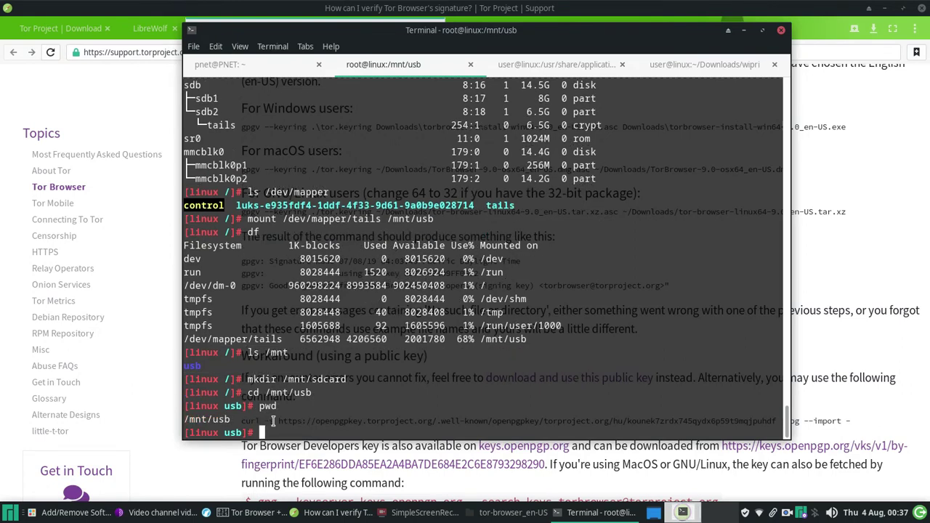
List the mounted volume, enter the openssh-client folder and list its SSH key files.
{"action": "type", "text": "ls"}
{"action": "key", "text": "Return"}
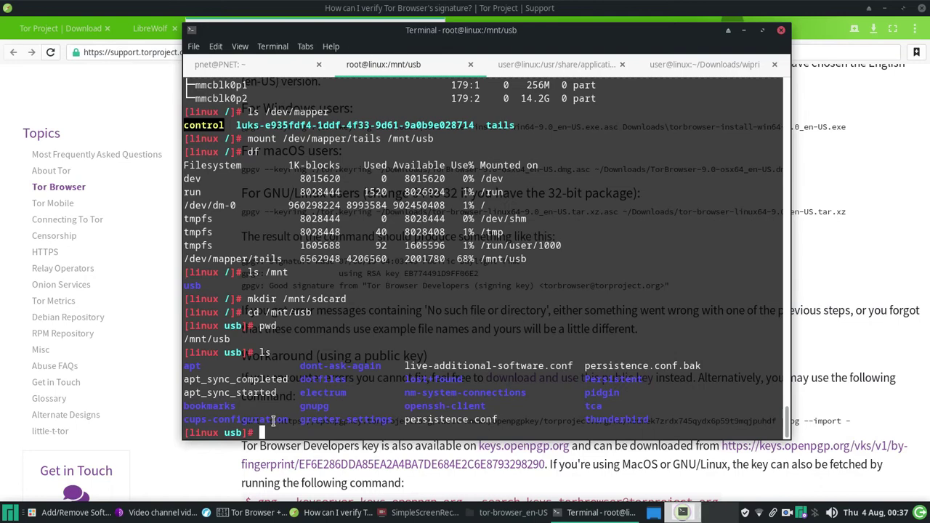
{"action": "type", "text": "cd op"}
{"action": "key", "text": "Tab"}
{"action": "key", "text": "Return"}
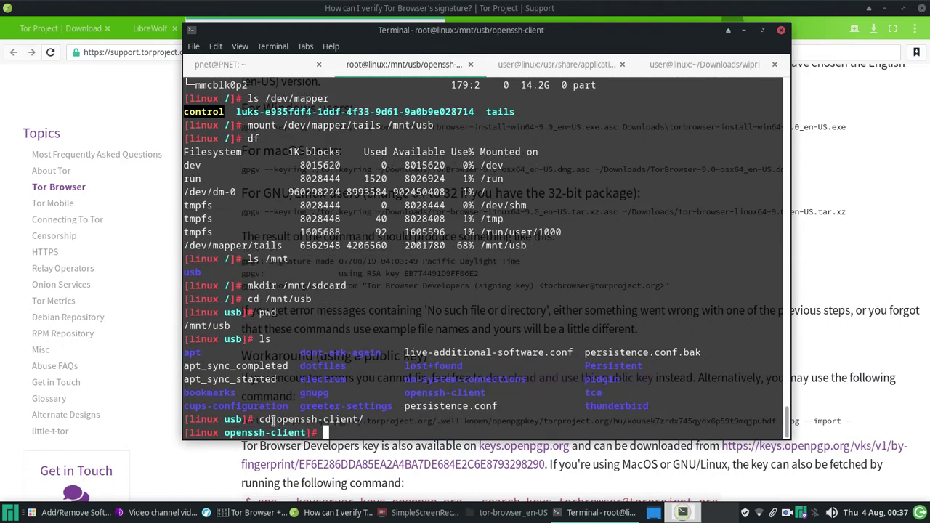
{"action": "type", "text": "ls"}
{"action": "key", "text": "Return"}
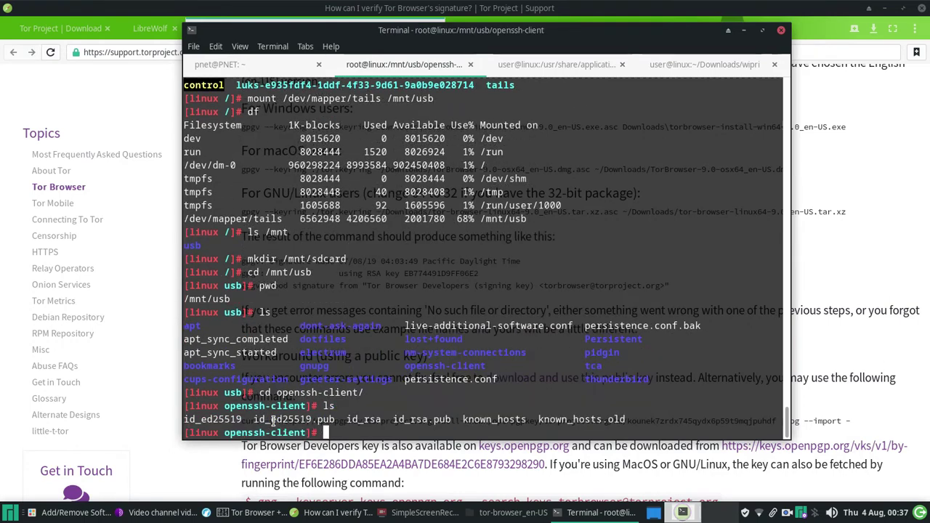
Draft and discard cp and mkdir commands for /home/user/.ssh, then return to the wipri session.
{"action": "type", "text": "cp "}
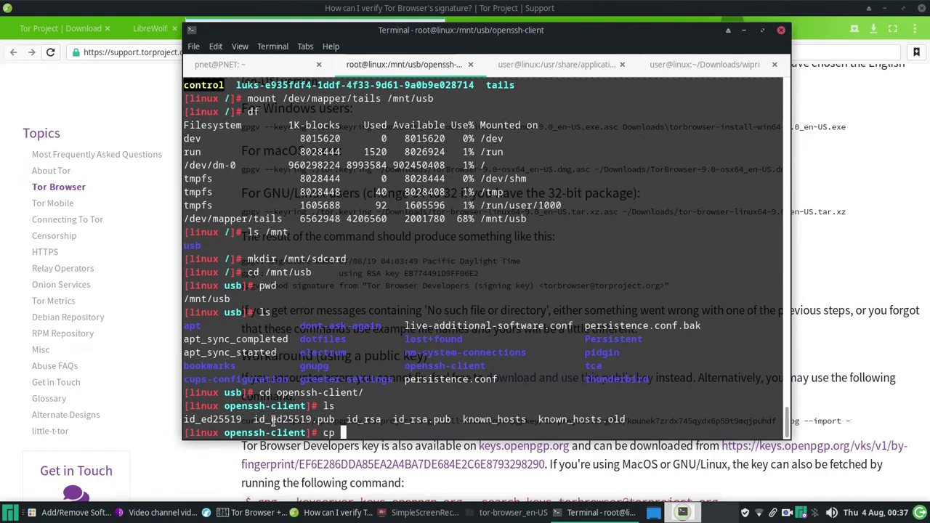
{"action": "type", "text": "* /home/user/.ss"}
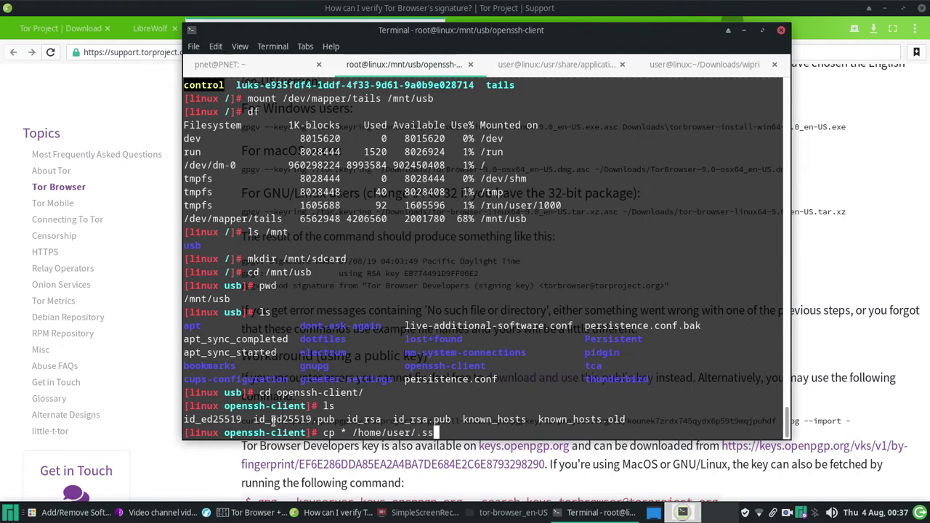
{"action": "key", "text": "BackSpace"}
{"action": "key", "text": "BackSpace"}
{"action": "key", "text": "BackSpace"}
{"action": "key", "text": "BackSpace"}
{"action": "key", "text": "BackSpace"}
{"action": "key", "text": "BackSpace"}
{"action": "key", "text": "BackSpace"}
{"action": "key", "text": "BackSpace"}
{"action": "key", "text": "BackSpace"}
{"action": "key", "text": "BackSpace"}
{"action": "key", "text": "BackSpace"}
{"action": "key", "text": "BackSpace"}
{"action": "key", "text": "BackSpace"}
{"action": "key", "text": "BackSpace"}
{"action": "key", "text": "BackSpace"}
{"action": "key", "text": "BackSpace"}
{"action": "key", "text": "BackSpace"}
{"action": "key", "text": "BackSpace"}
{"action": "key", "text": "BackSpace"}
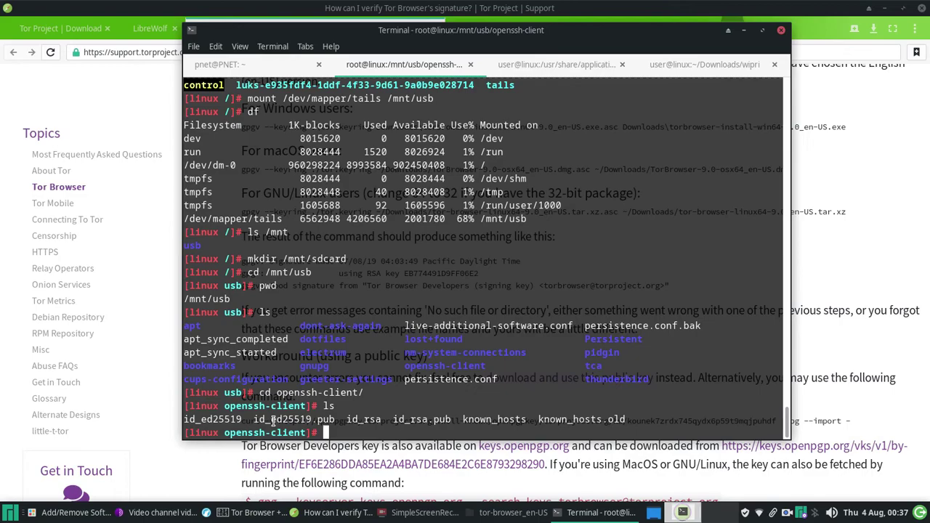
{"action": "type", "text": "mkdir "}
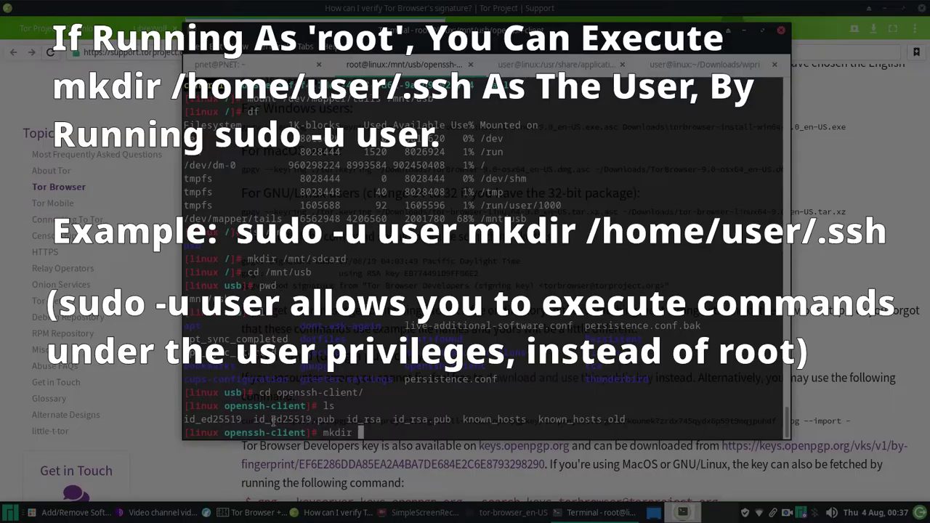
{"action": "type", "text": "/home/user/"}
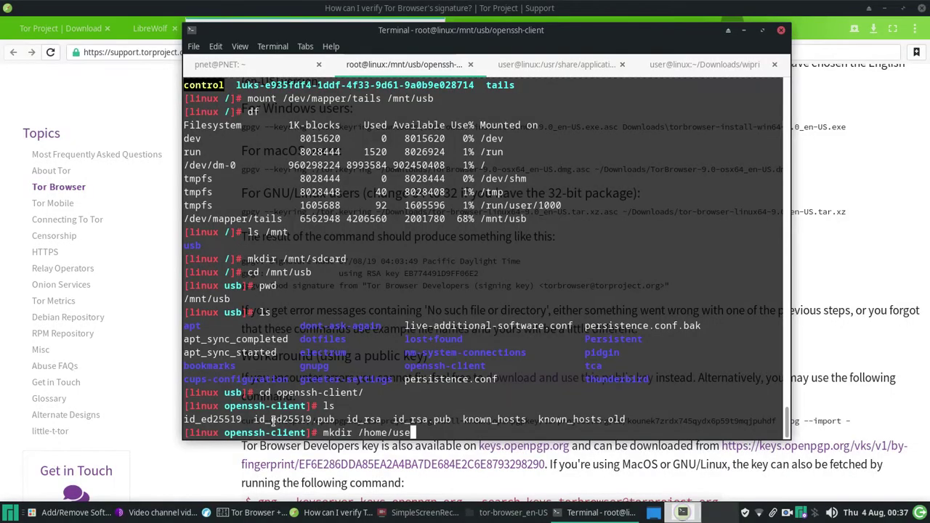
{"action": "type", "text": ".ssh"}
{"action": "key", "text": "BackSpace"}
{"action": "key", "text": "BackSpace"}
{"action": "key", "text": "BackSpace"}
{"action": "key", "text": "BackSpace"}
{"action": "key", "text": "BackSpace"}
{"action": "key", "text": "BackSpace"}
{"action": "key", "text": "BackSpace"}
{"action": "key", "text": "BackSpace"}
{"action": "key", "text": "BackSpace"}
{"action": "key", "text": "BackSpace"}
{"action": "key", "text": "BackSpace"}
{"action": "key", "text": "BackSpace"}
{"action": "key", "text": "BackSpace"}
{"action": "key", "text": "BackSpace"}
{"action": "key", "text": "BackSpace"}
{"action": "key", "text": "BackSpace"}
{"action": "key", "text": "BackSpace"}
{"action": "key", "text": "BackSpace"}
{"action": "key", "text": "BackSpace"}
{"action": "key", "text": "BackSpace"}
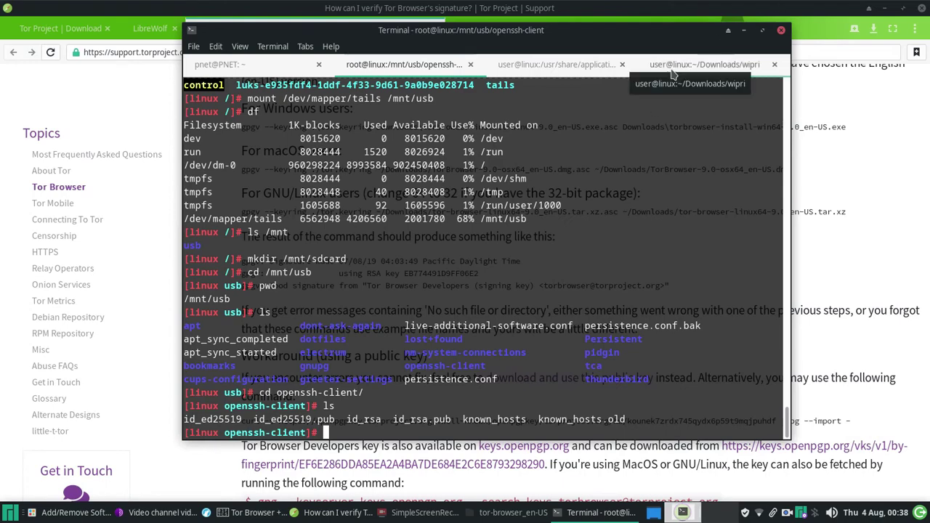
{"action": "left_click", "coordinate": [673, 69]}
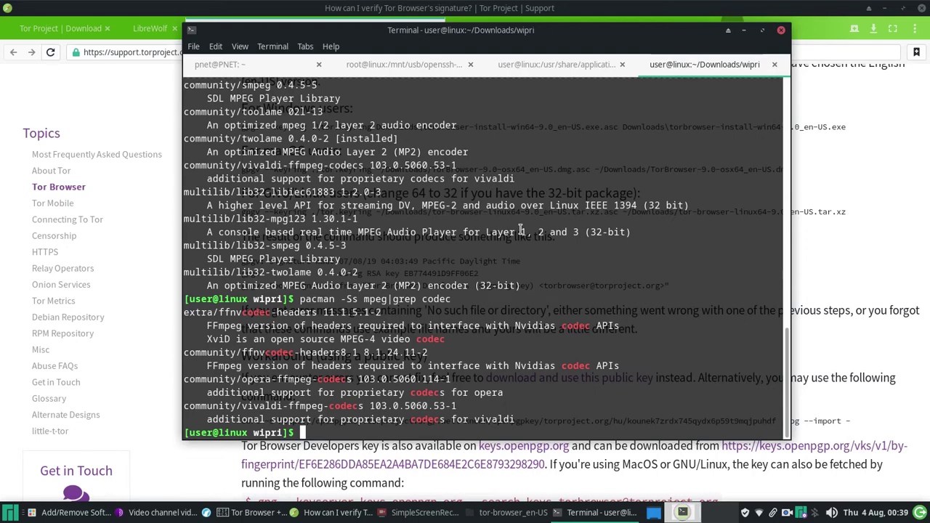
In the root session, run systemctl status wipri to confirm active (running) and highlight the latest MAC-fixing logs.
{"action": "left_click", "coordinate": [390, 65]}
{"action": "type", "text": "systemctl status wipri"}
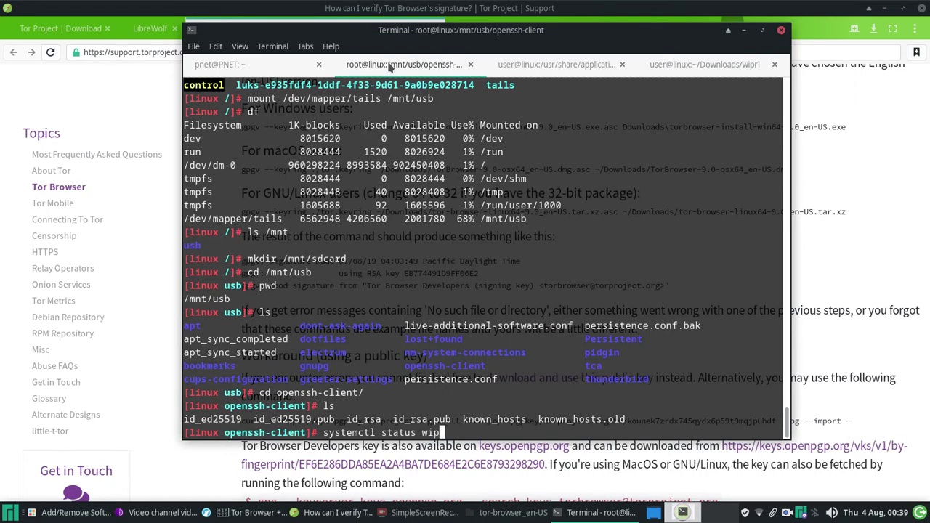
{"action": "key", "text": "Return"}
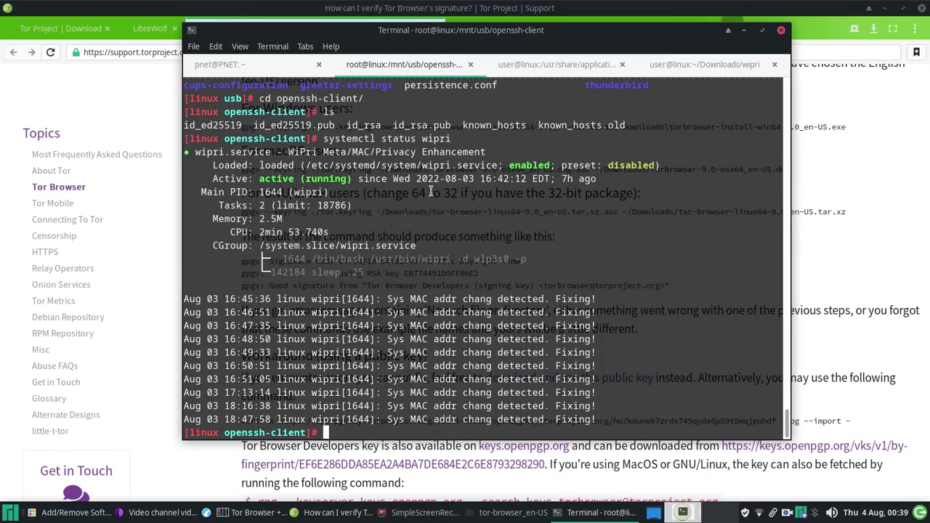
{"action": "left_click_drag", "start_coordinate": [597, 419], "coordinate": [184, 299]}
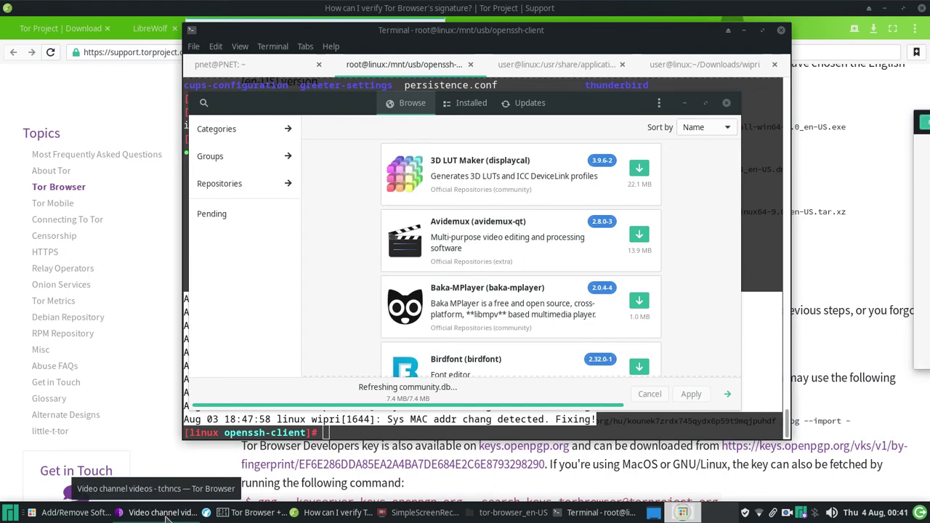
Bring LibreWolf forward and scroll through the creator's blog post list.
{"action": "left_click", "coordinate": [256, 512]}
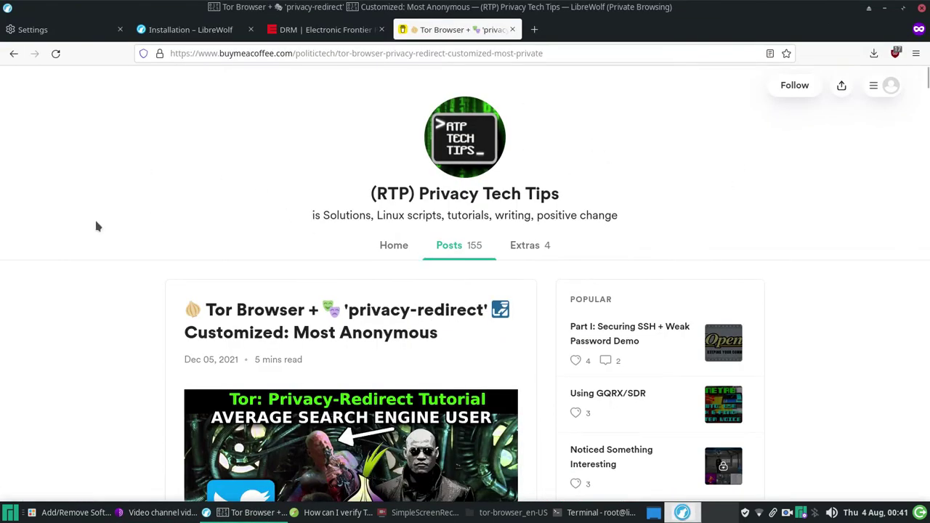
{"action": "left_click", "coordinate": [460, 251]}
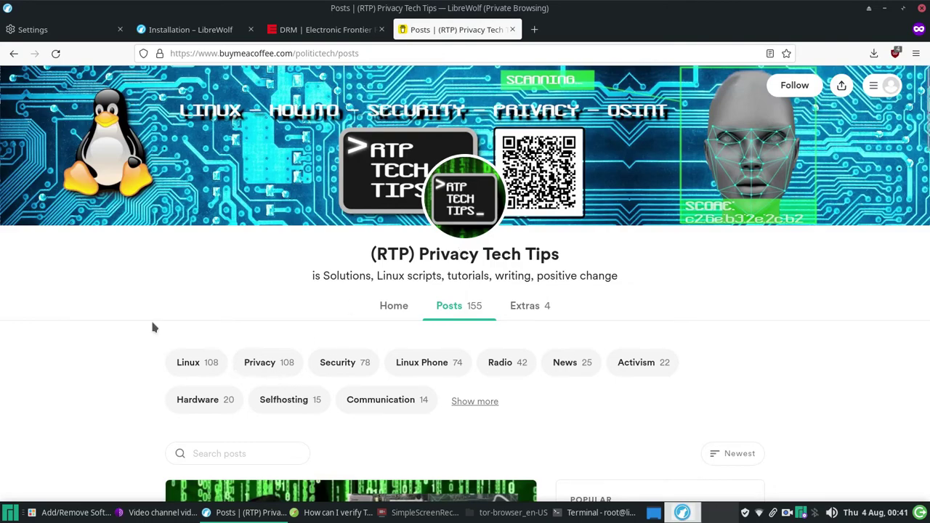
{"action": "scroll", "coordinate": [179, 343], "scroll_direction": "down", "scroll_amount": 5}
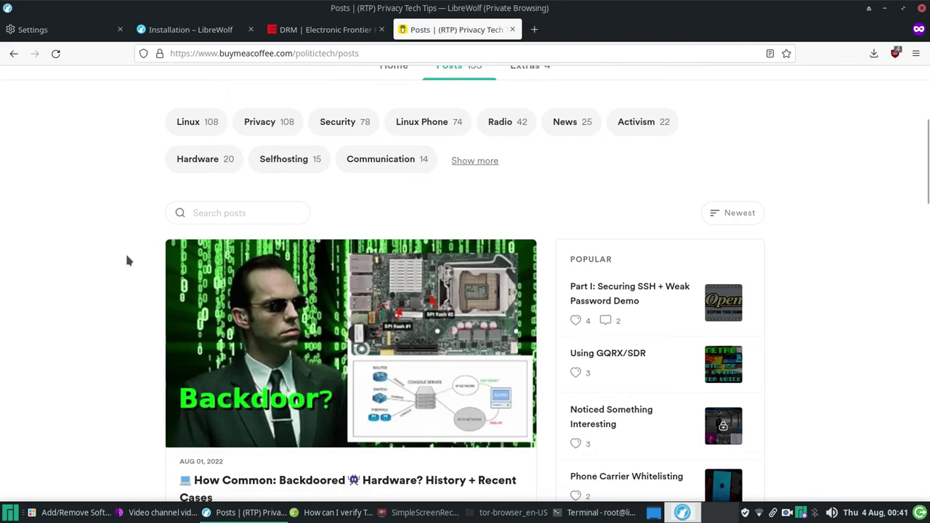
{"action": "scroll", "coordinate": [105, 305], "scroll_direction": "down", "scroll_amount": 5}
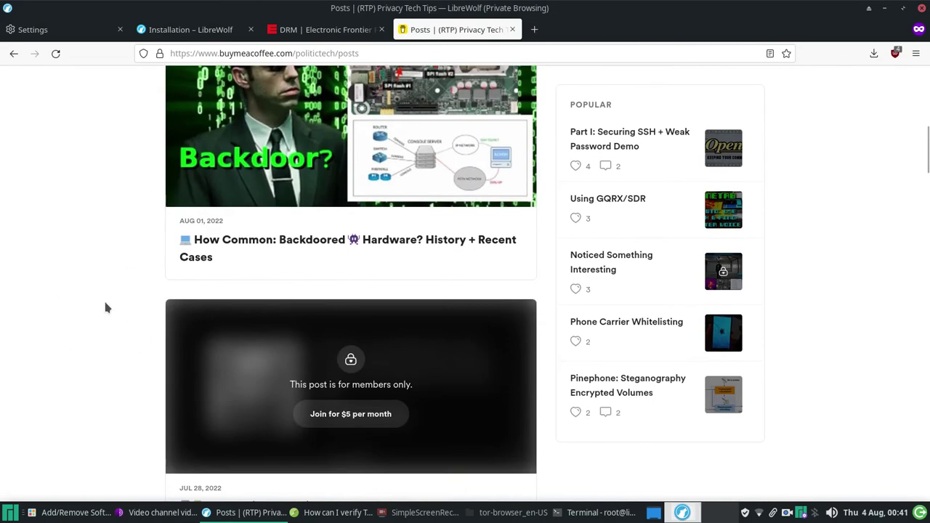
{"action": "scroll", "coordinate": [53, 274], "scroll_direction": "up", "scroll_amount": 10}
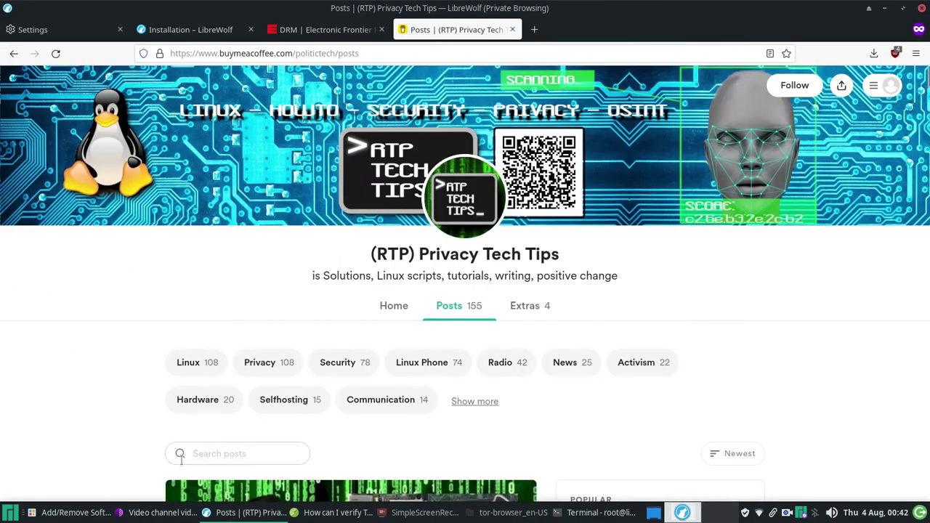
Open the librewolf.net About page in the other browser and scroll to its Contributing section.
{"action": "left_click", "coordinate": [298, 513]}
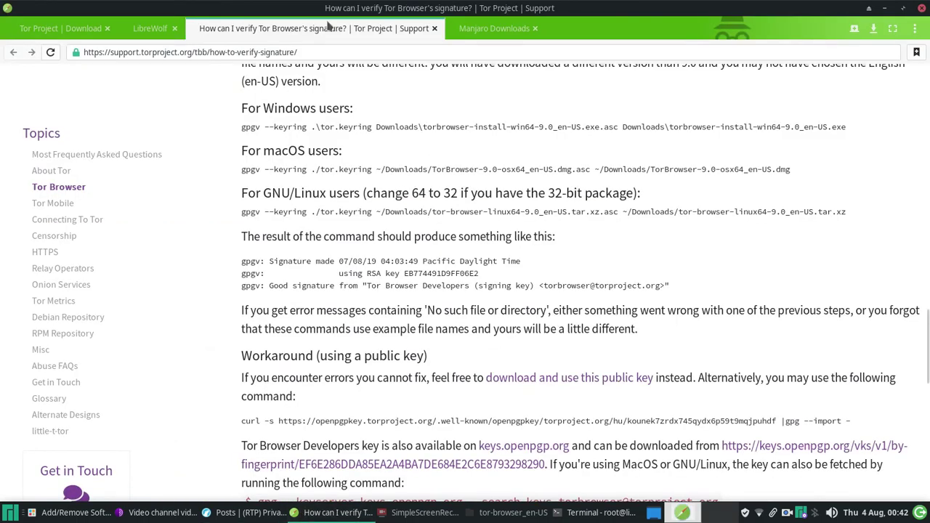
{"action": "left_click", "coordinate": [144, 35]}
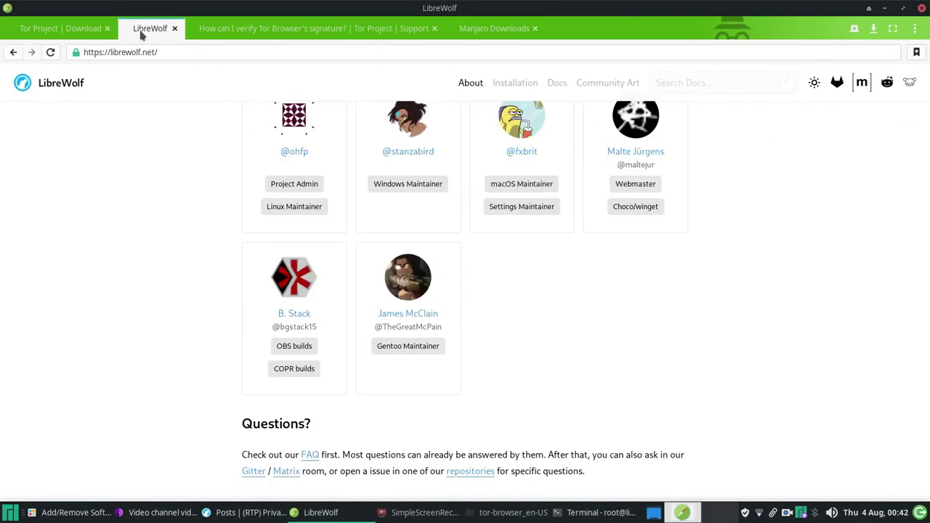
{"action": "scroll", "coordinate": [51, 426], "scroll_direction": "down", "scroll_amount": 4}
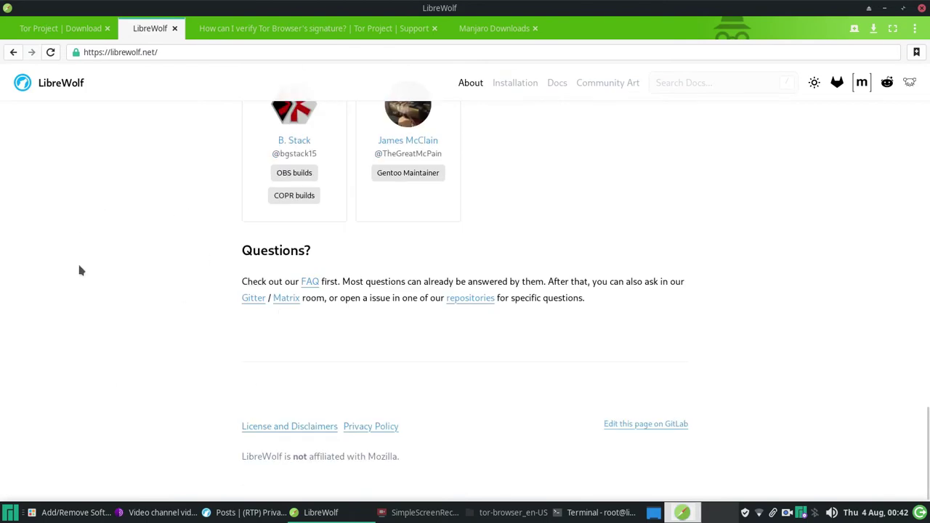
{"action": "scroll", "coordinate": [203, 201], "scroll_direction": "up", "scroll_amount": 10}
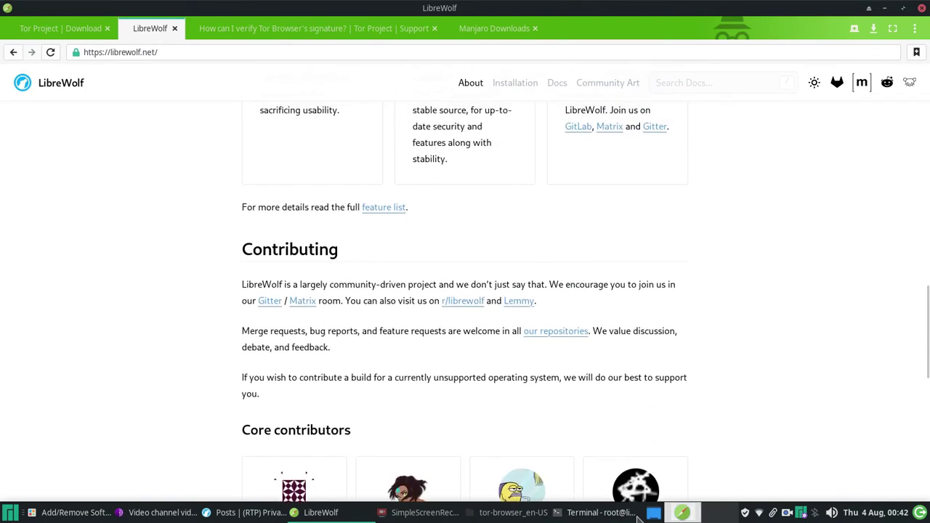
Return to the terminal's wipri session, discarding a stray 'yay' entry.
{"action": "left_click", "coordinate": [603, 513]}
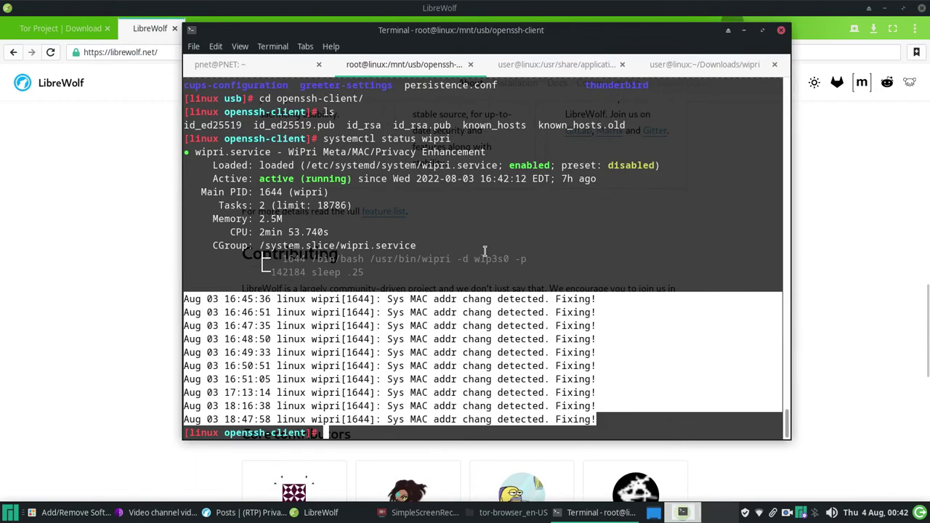
{"action": "type", "text": "clea"}
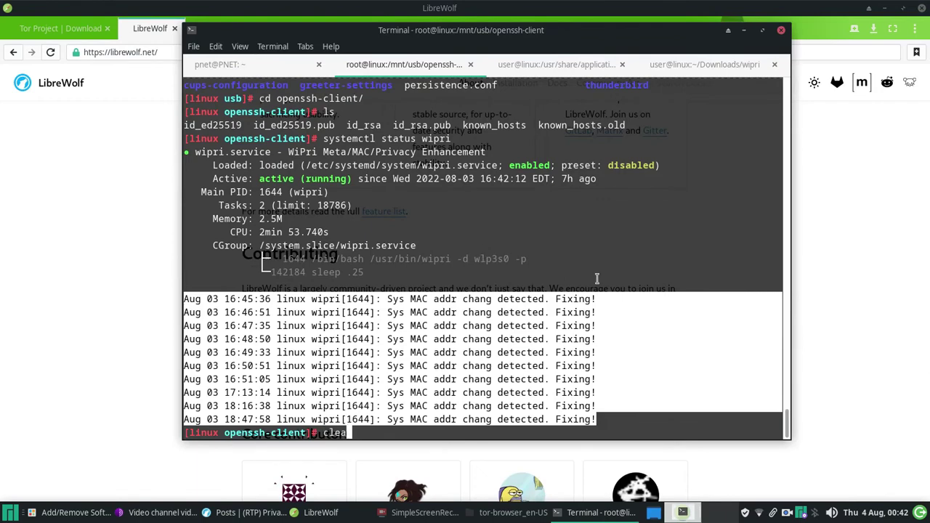
{"action": "left_click", "coordinate": [708, 64]}
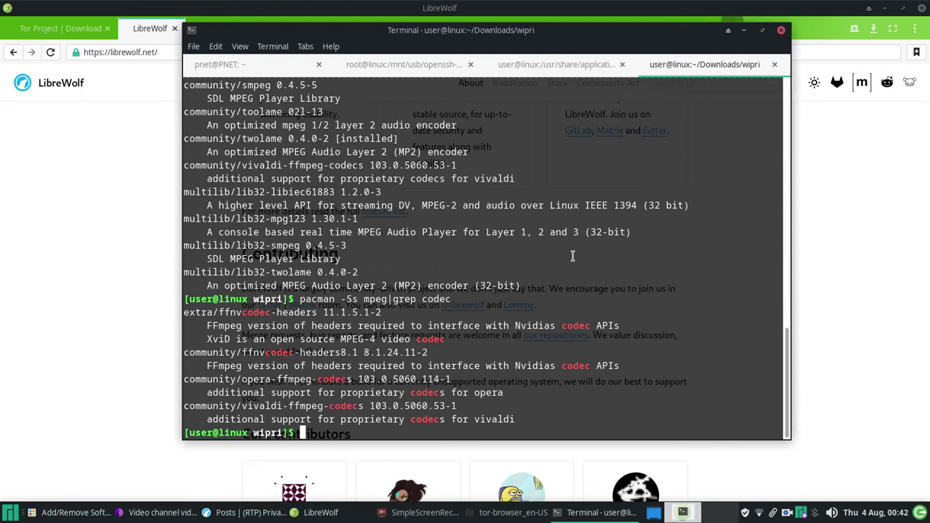
{"action": "type", "text": "yay"}
{"action": "key", "text": "BackSpace"}
{"action": "key", "text": "BackSpace"}
{"action": "key", "text": "BackSpace"}
Search with pacman -Ss yay, showing yay 11.2.0-1 installed, then discard a pacman -S yay draft.
{"action": "type", "text": "pacman"}
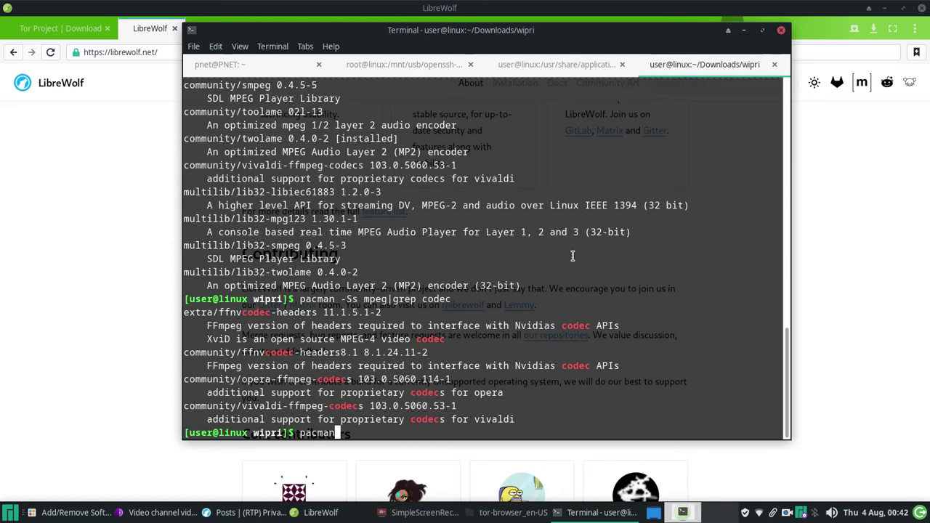
{"action": "type", "text": " -Ss yay"}
{"action": "key", "text": "Return"}
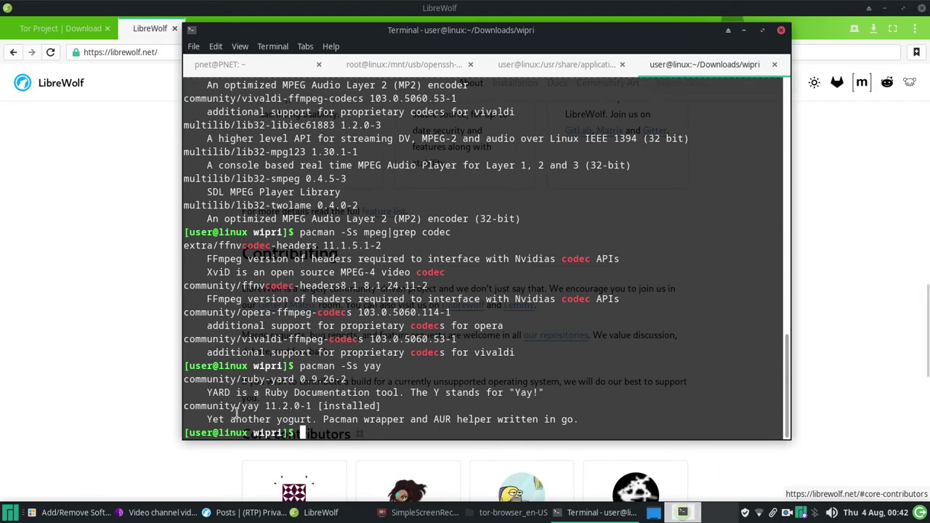
{"action": "type", "text": "pacm"}
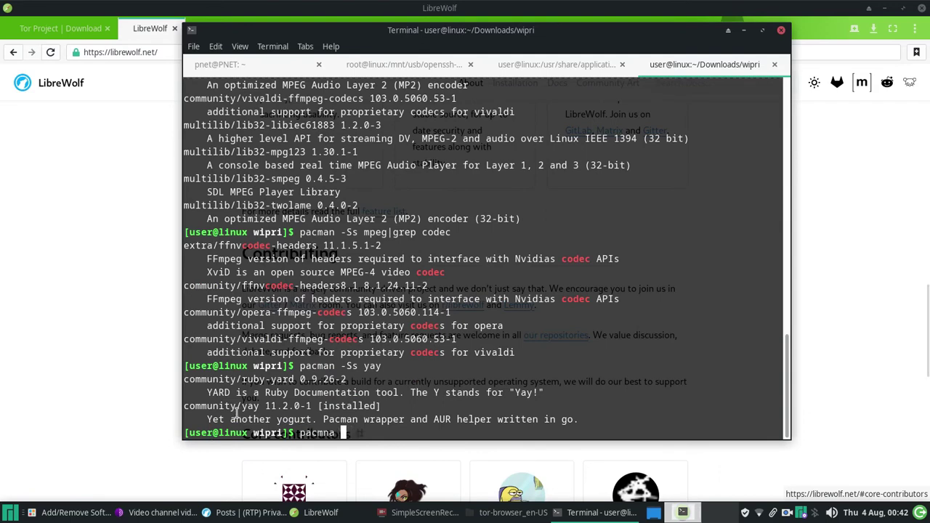
{"action": "type", "text": "an -S"}
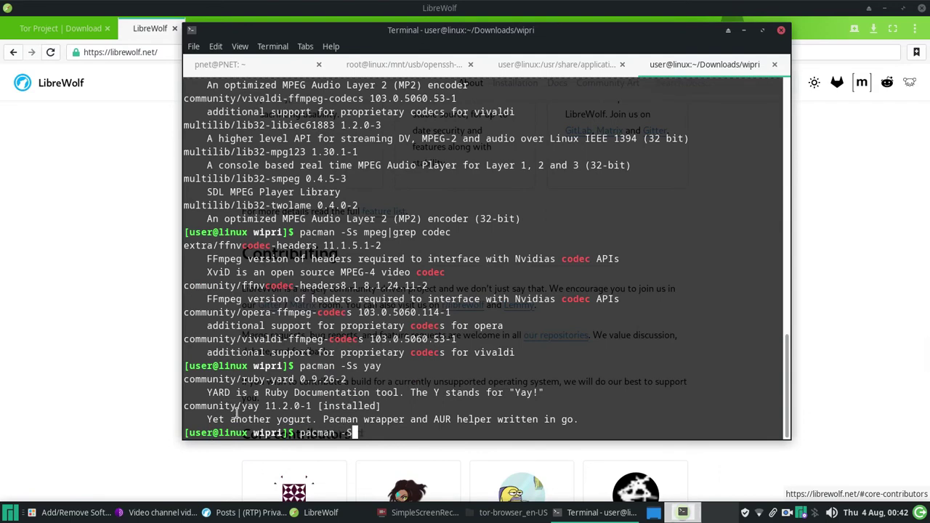
{"action": "type", "text": " yay"}
{"action": "key", "text": "BackSpace"}
{"action": "key", "text": "BackSpace"}
{"action": "key", "text": "BackSpace"}
{"action": "key", "text": "BackSpace"}
{"action": "key", "text": "BackSpace"}
{"action": "key", "text": "BackSpace"}
{"action": "key", "text": "BackSpace"}
{"action": "key", "text": "BackSpace"}
{"action": "key", "text": "BackSpace"}
{"action": "key", "text": "BackSpace"}
{"action": "key", "text": "BackSpace"}
{"action": "key", "text": "BackSpace"}
{"action": "key", "text": "BackSpace"}
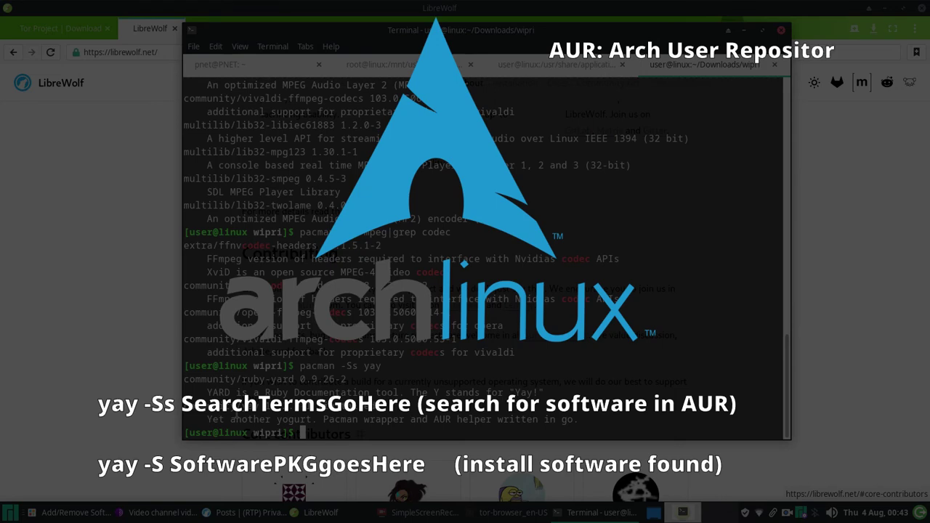
Search the AUR with yay -Ss librewolf, showing librewolf-bin 103.0-3 installed, then clear a drafted install command.
{"action": "type", "text": "yay -Ss"}
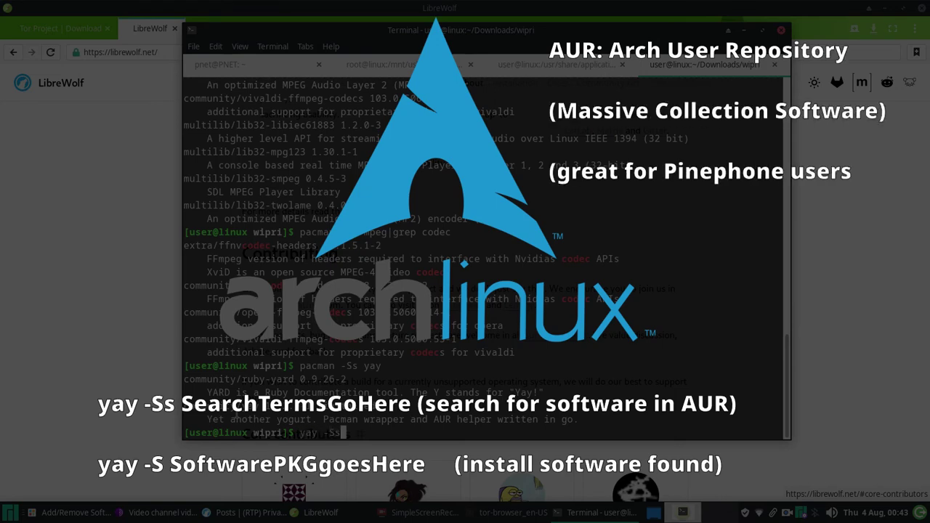
{"action": "type", "text": " libre"}
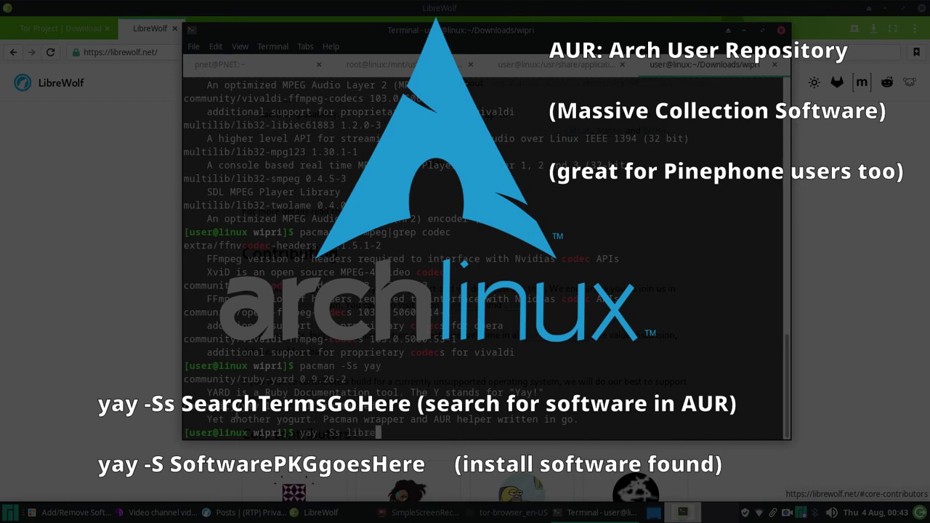
{"action": "type", "text": "wolf"}
{"action": "key", "text": "Return"}
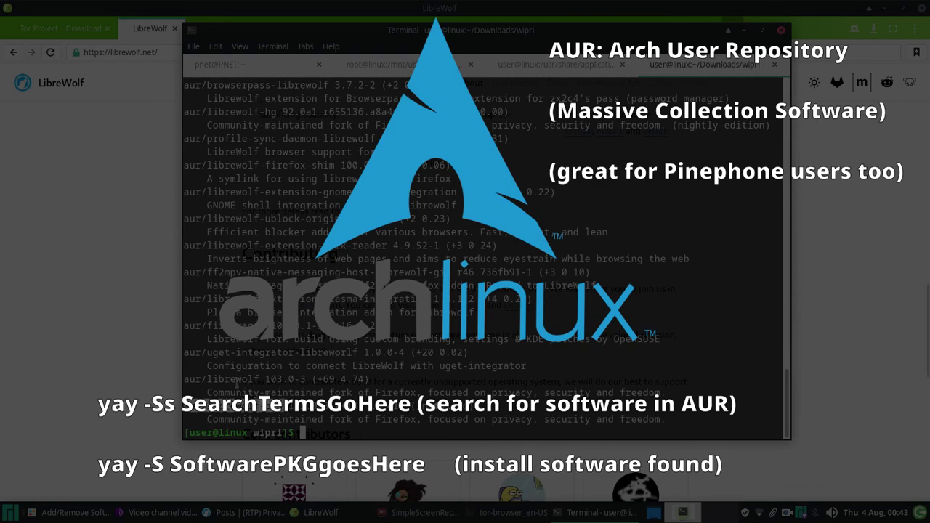
{"action": "type", "text": "yay -Ss"}
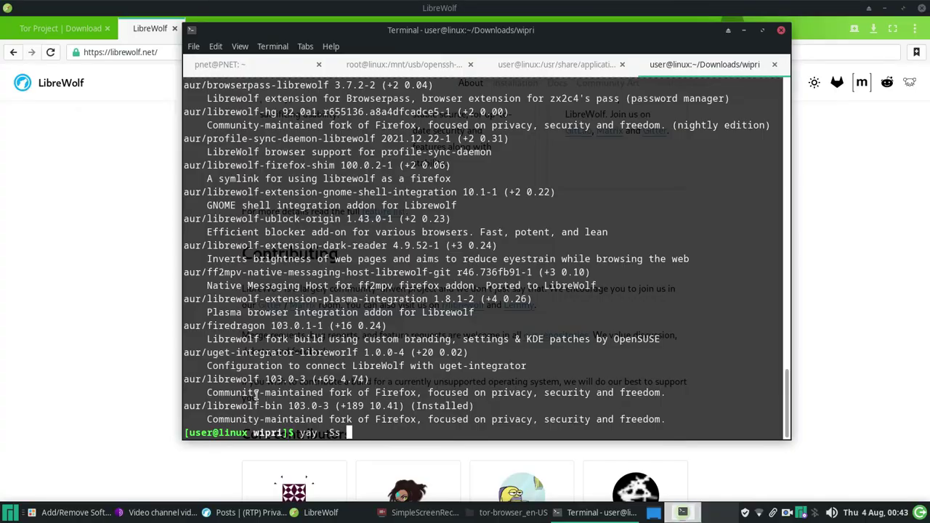
{"action": "key", "text": "BackSpace"}
{"action": "type", "text": "librewolf"}
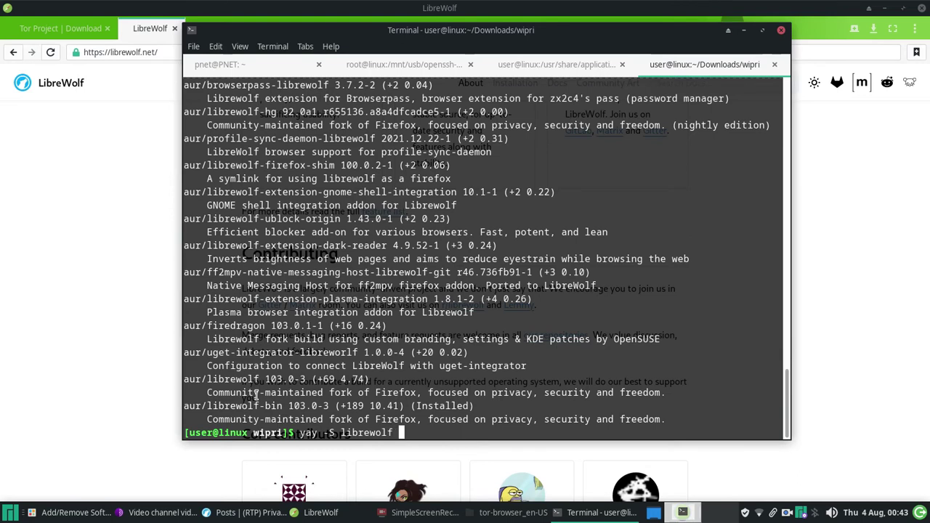
{"action": "key", "text": "BackSpace"}
{"action": "key", "text": "BackSpace"}
{"action": "key", "text": "BackSpace"}
{"action": "key", "text": "BackSpace"}
{"action": "key", "text": "BackSpace"}
{"action": "key", "text": "BackSpace"}
{"action": "key", "text": "BackSpace"}
{"action": "key", "text": "BackSpace"}
{"action": "key", "text": "BackSpace"}
{"action": "key", "text": "BackSpace"}
{"action": "key", "text": "BackSpace"}
{"action": "key", "text": "BackSpace"}
{"action": "key", "text": "BackSpace"}
{"action": "key", "text": "BackSpace"}
{"action": "key", "text": "BackSpace"}
{"action": "key", "text": "BackSpace"}
{"action": "key", "text": "BackSpace"}
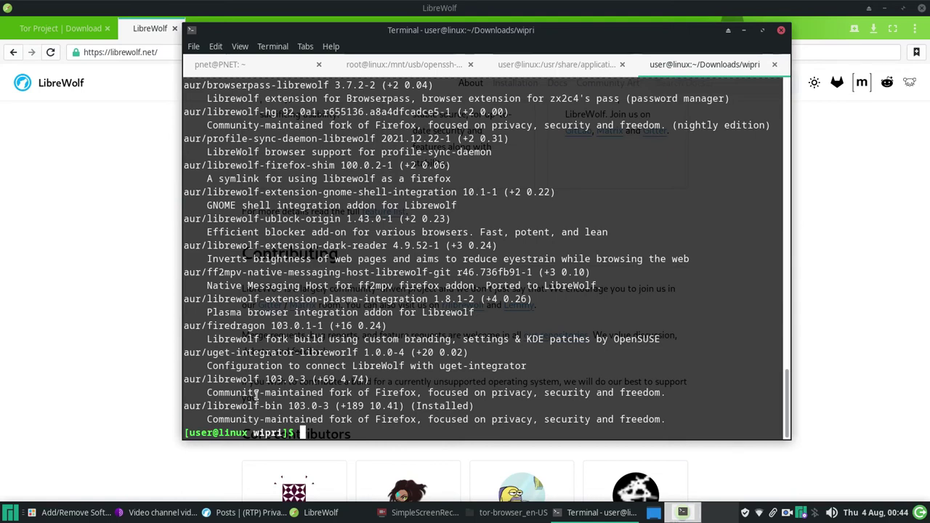
Highlight librewolf-bin in the results, then bring private LibreWolf to the EFF DRM article and scroll its text.
{"action": "left_click_drag", "start_coordinate": [288, 405], "coordinate": [209, 409]}
{"action": "left_click", "coordinate": [339, 419]}
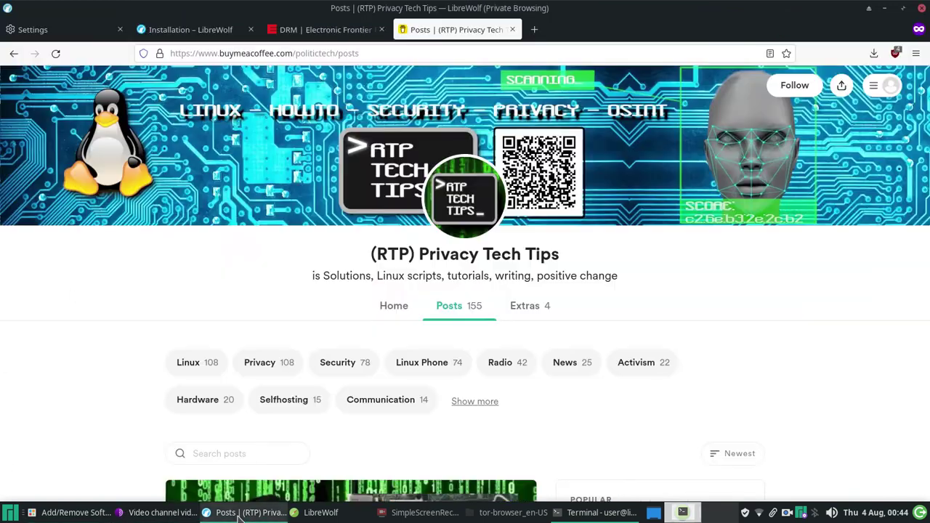
{"action": "left_click", "coordinate": [241, 514]}
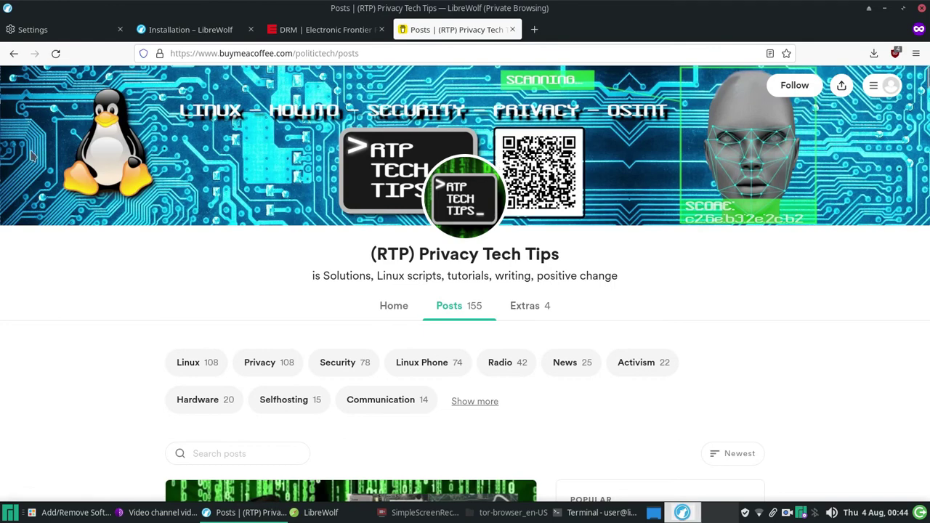
{"action": "left_click", "coordinate": [321, 31]}
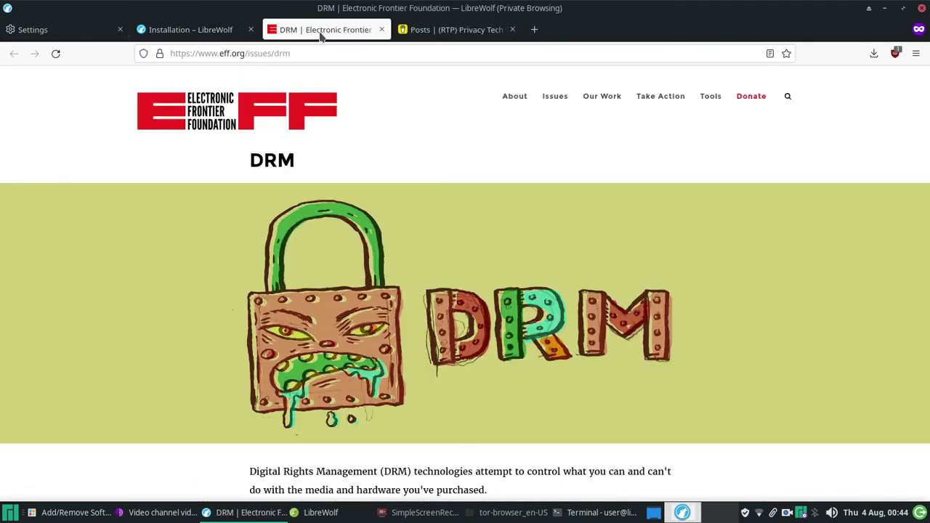
{"action": "left_click", "coordinate": [175, 28]}
{"action": "key", "text": "ctrl+Tab"}
{"action": "scroll", "coordinate": [139, 279], "scroll_direction": "down", "scroll_amount": 5}
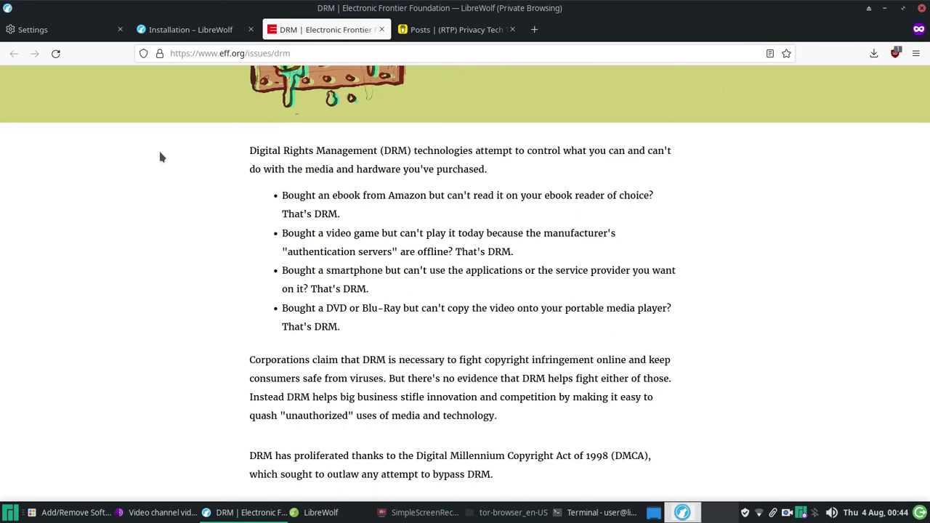
Show the creator's Fosstodon, Twitter and BitChute pages in Tor Browser, then return to LibreWolf's DRM page.
{"action": "key", "text": "alt+Tab"}
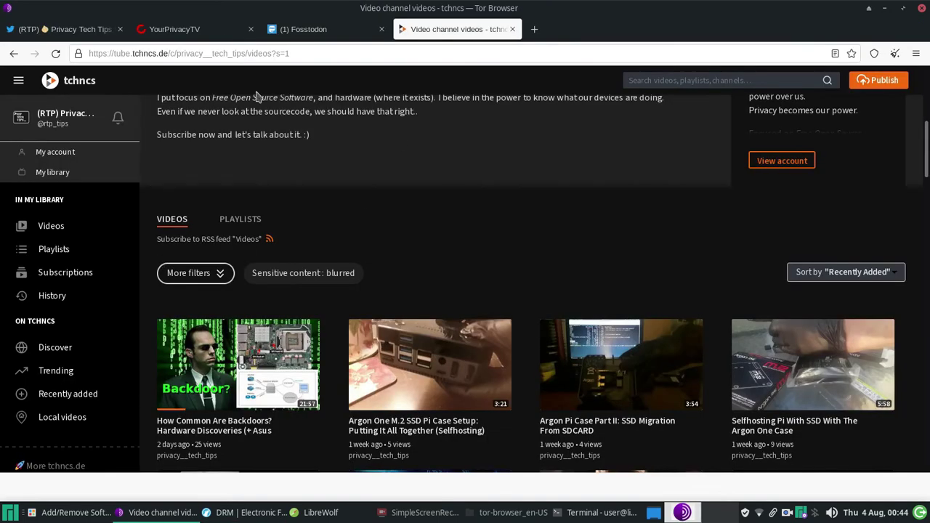
{"action": "left_click", "coordinate": [340, 33]}
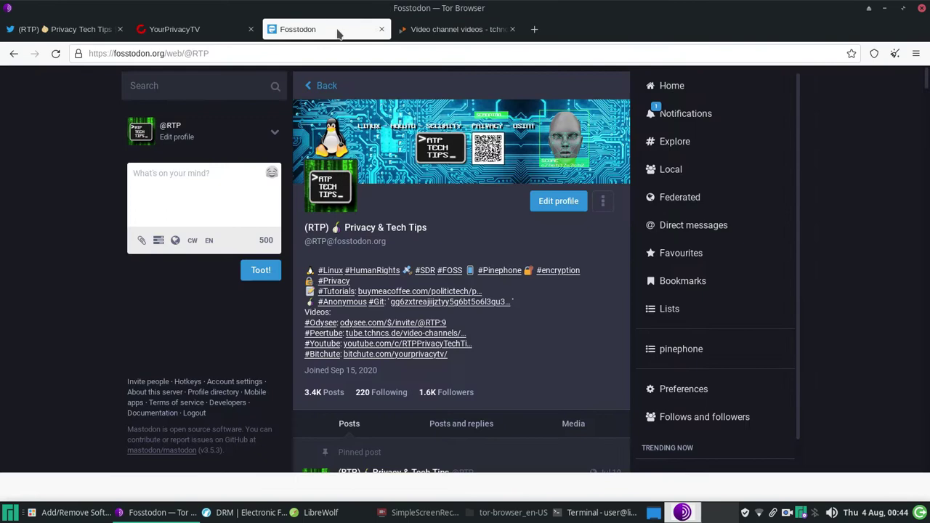
{"action": "left_click", "coordinate": [40, 28]}
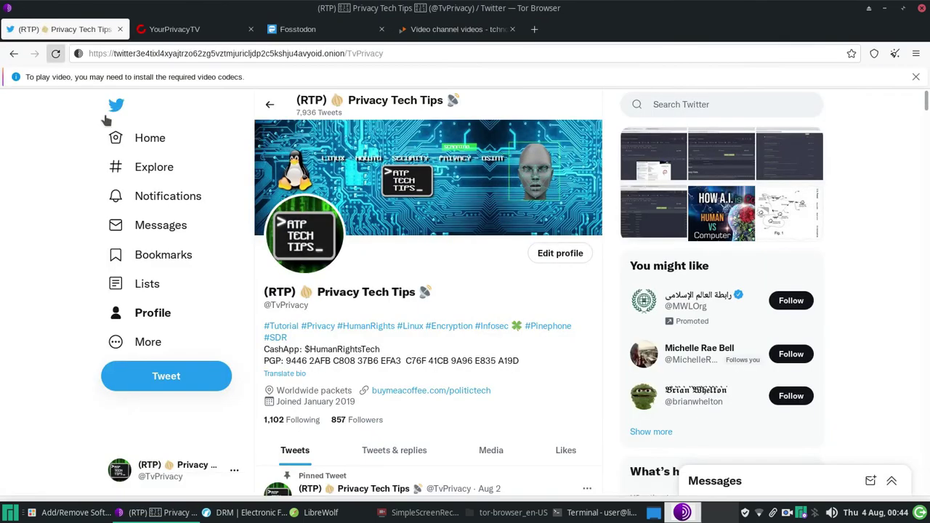
{"action": "left_click", "coordinate": [207, 29]}
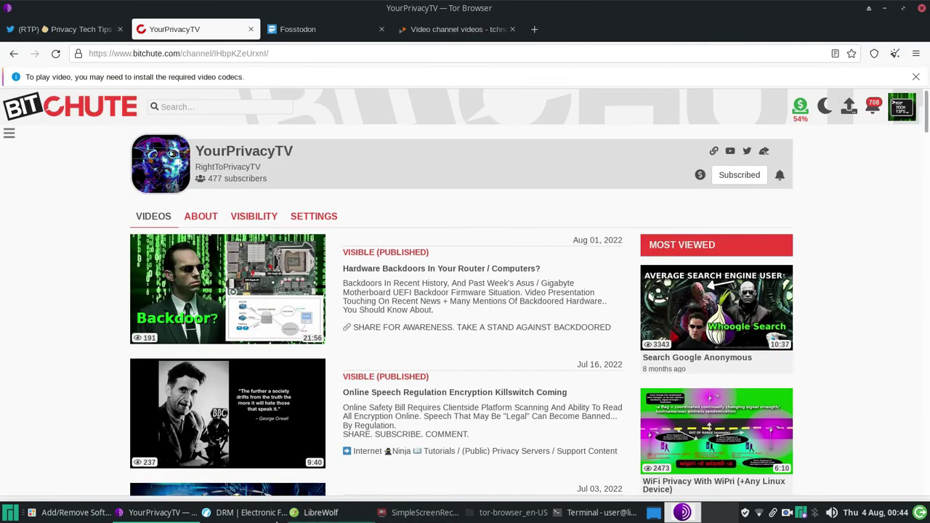
{"action": "left_click", "coordinate": [242, 514]}
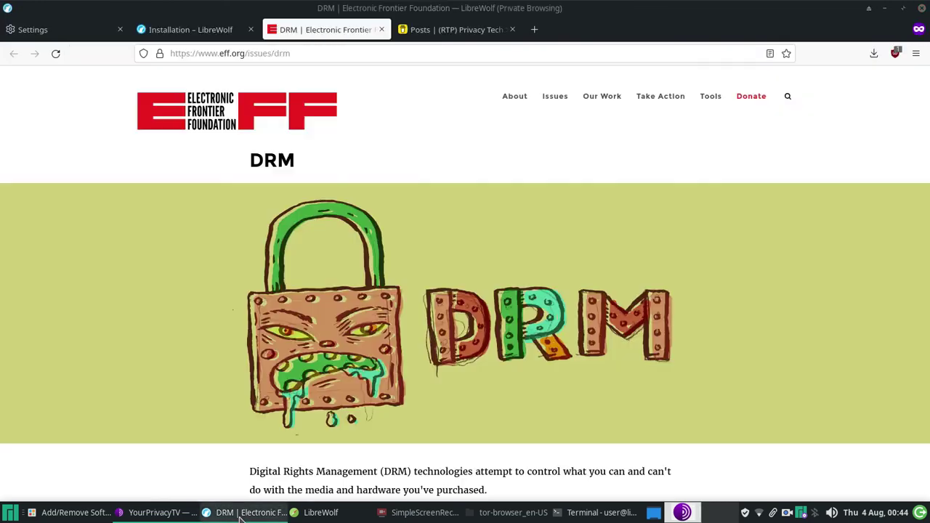
Go from the buymeacoffee Posts tab to the creator's home page and scroll to Community Servers and Follow links.
{"action": "left_click", "coordinate": [457, 29]}
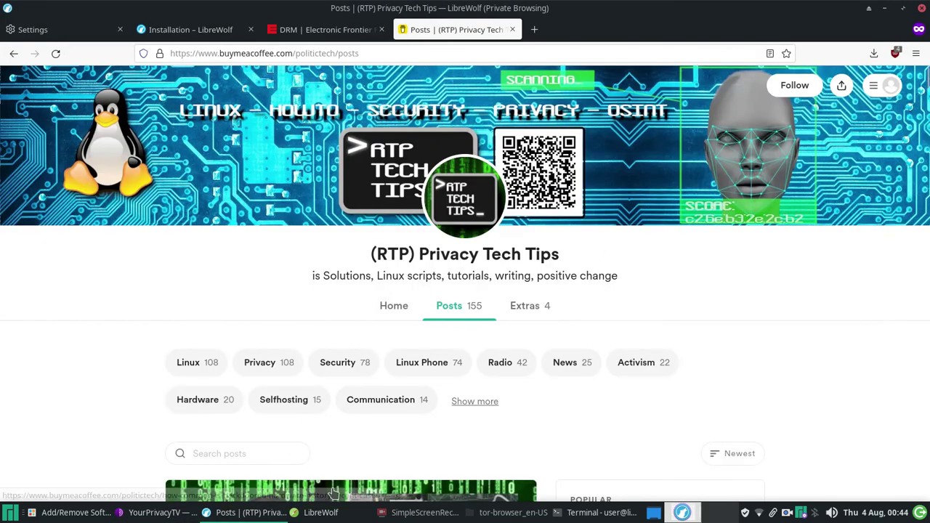
{"action": "scroll", "coordinate": [246, 318], "scroll_direction": "down", "scroll_amount": 2}
{"action": "left_click", "coordinate": [386, 226]}
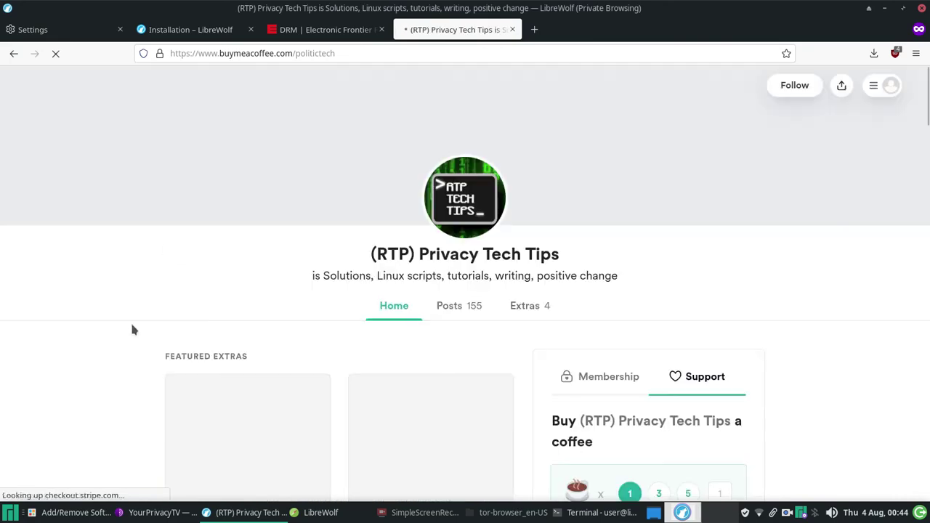
{"action": "scroll", "coordinate": [129, 332], "scroll_direction": "down", "scroll_amount": 10}
{"action": "scroll", "coordinate": [128, 332], "scroll_direction": "down", "scroll_amount": 5}
{"action": "scroll", "coordinate": [125, 332], "scroll_direction": "down", "scroll_amount": 3}
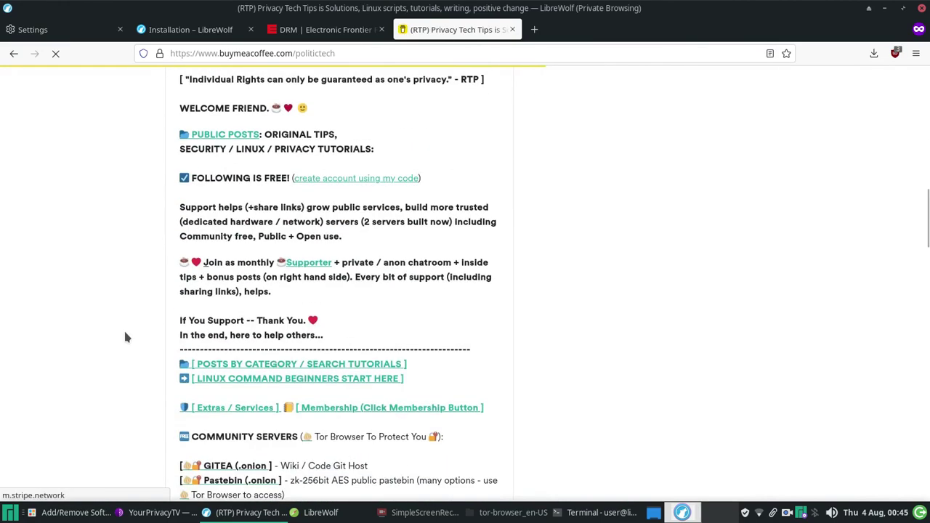
{"action": "scroll", "coordinate": [125, 336], "scroll_direction": "up", "scroll_amount": 8}
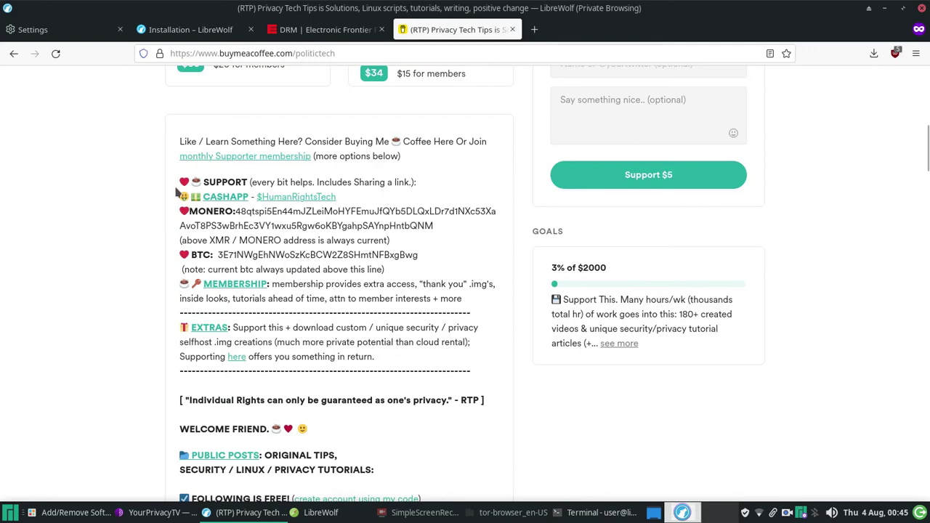
{"action": "scroll", "coordinate": [128, 255], "scroll_direction": "up", "scroll_amount": 6}
{"action": "scroll", "coordinate": [127, 262], "scroll_direction": "down", "scroll_amount": 9}
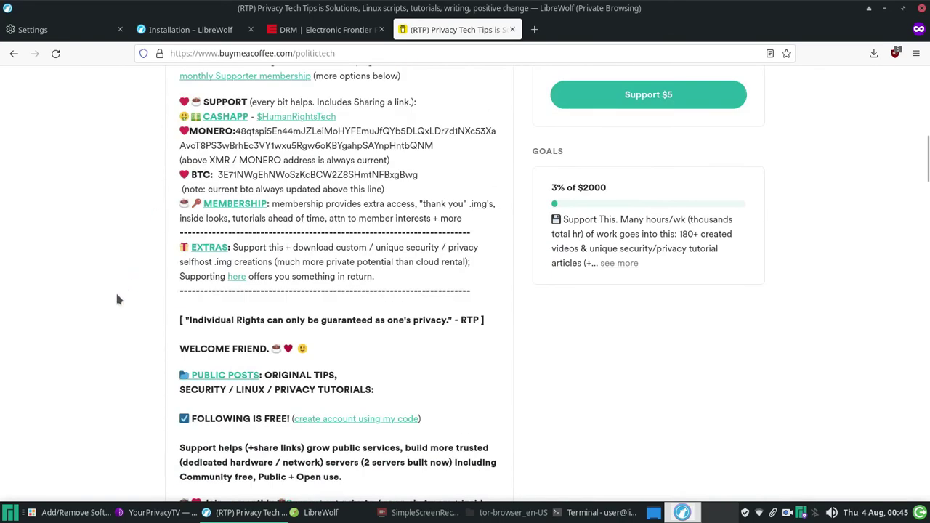
{"action": "scroll", "coordinate": [118, 300], "scroll_direction": "down", "scroll_amount": 4}
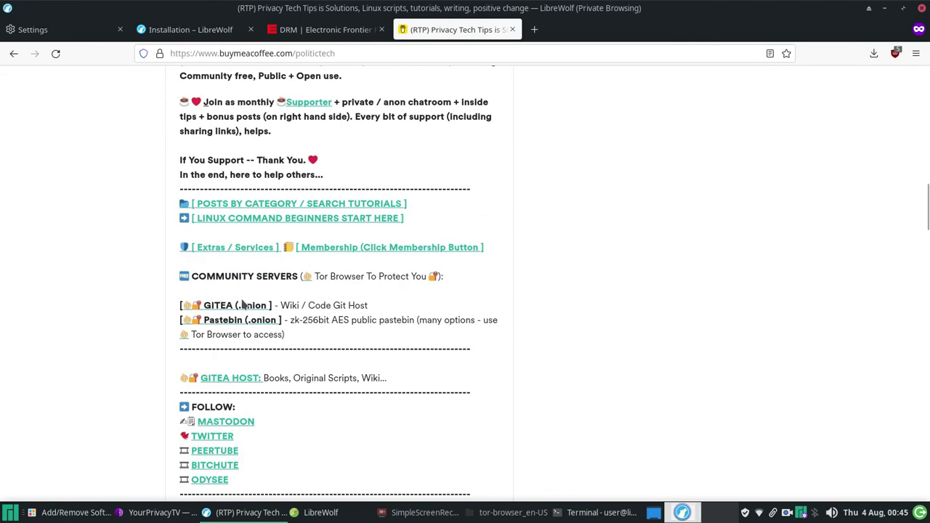